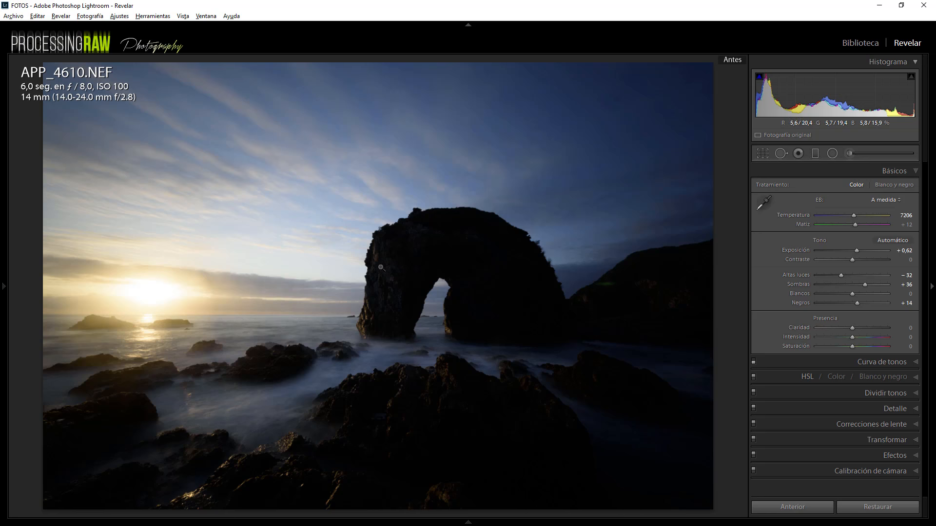
Step: Set the photo's highlights to −27 and shadows to +22, and compare it with its unedited version
{"action": "key", "text": "backslash"}
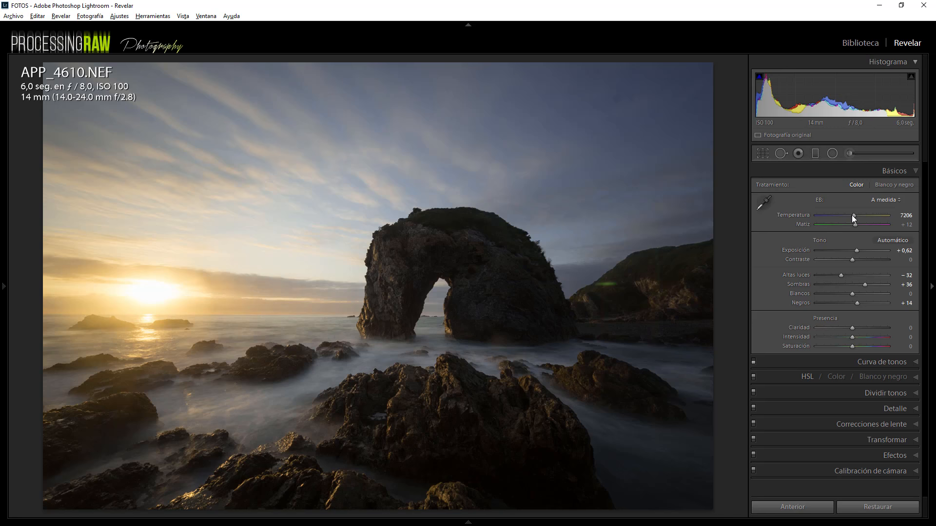
{"action": "left_click_drag", "start_coordinate": [840, 275], "coordinate": [861, 287]}
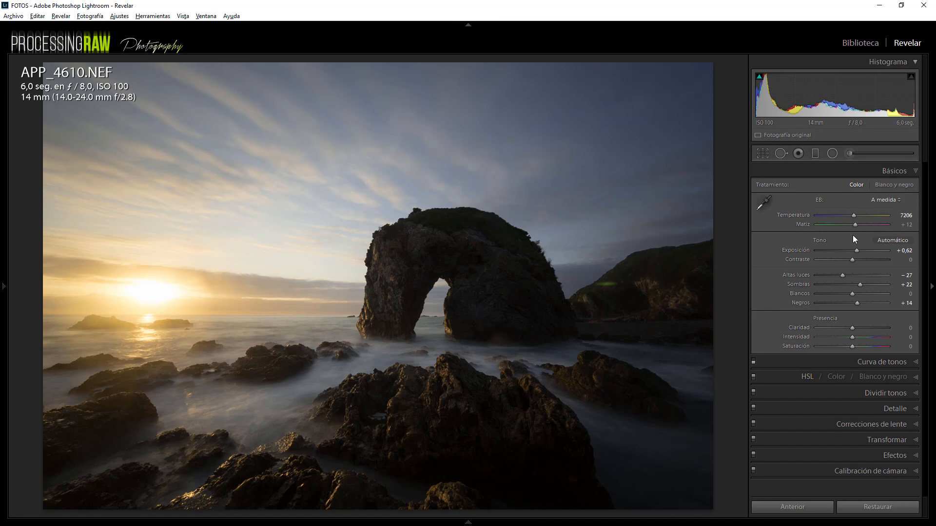
{"action": "key", "text": "backslash"}
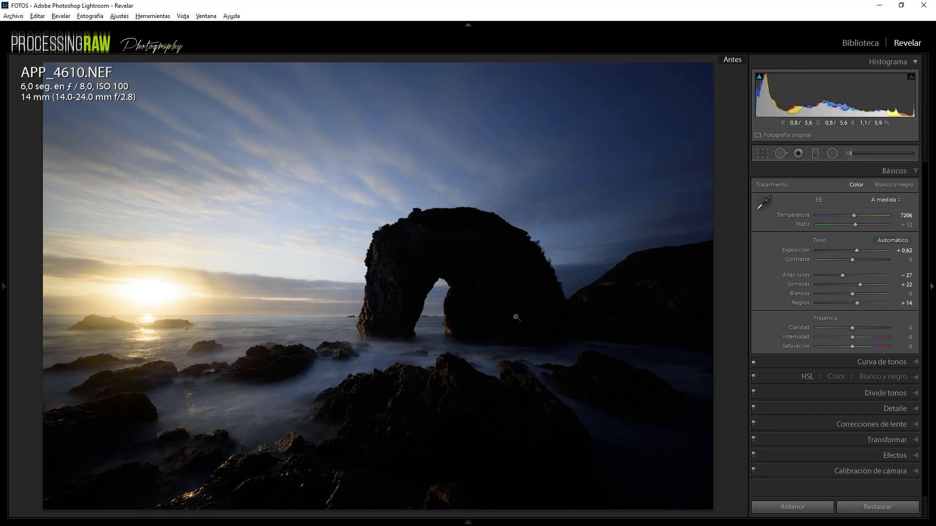
{"action": "key", "text": "backslash"}
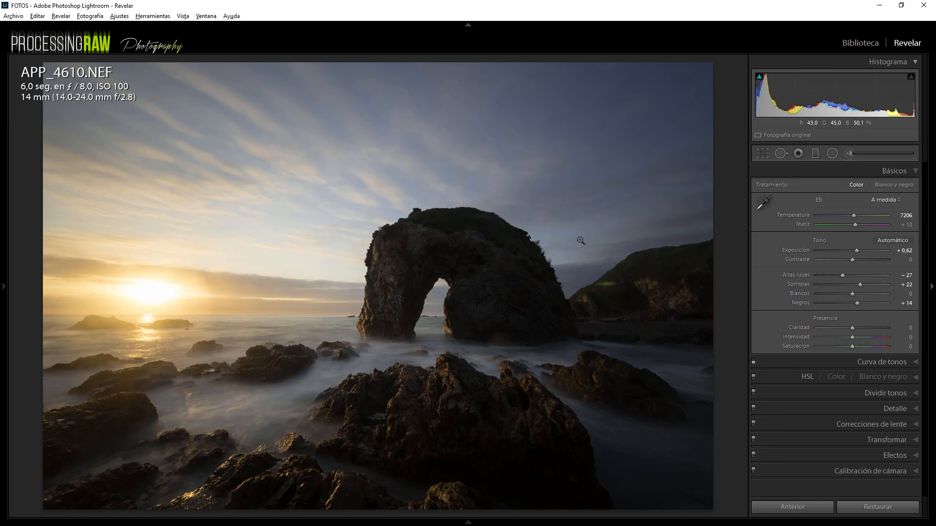
Step: Set up a new graduated filter with exposure −0.30, highlights −6, shadows −6 and blacks 4
{"action": "left_click", "coordinate": [814, 157]}
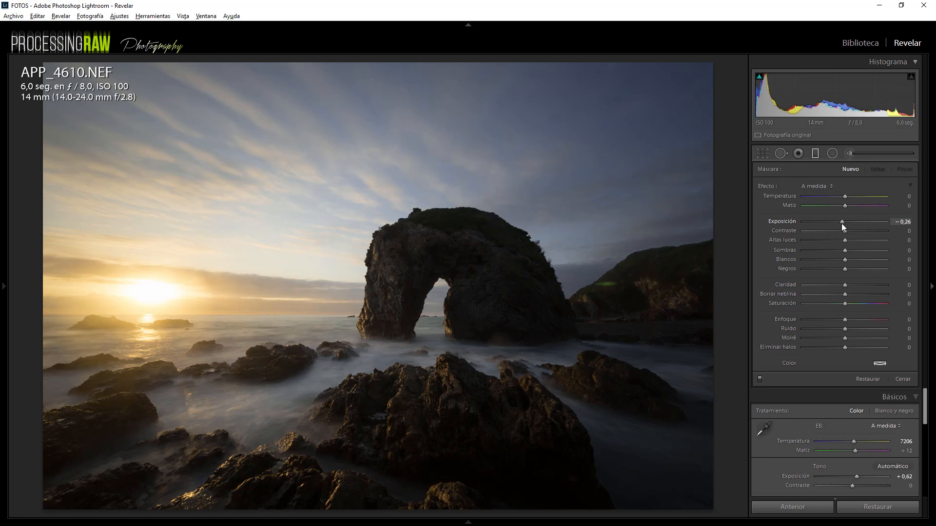
{"action": "left_click_drag", "start_coordinate": [844, 223], "coordinate": [842, 224]}
{"action": "left_click_drag", "start_coordinate": [841, 223], "coordinate": [841, 222]}
{"action": "left_click_drag", "start_coordinate": [844, 250], "coordinate": [841, 250]}
{"action": "left_click_drag", "start_coordinate": [844, 240], "coordinate": [844, 241]}
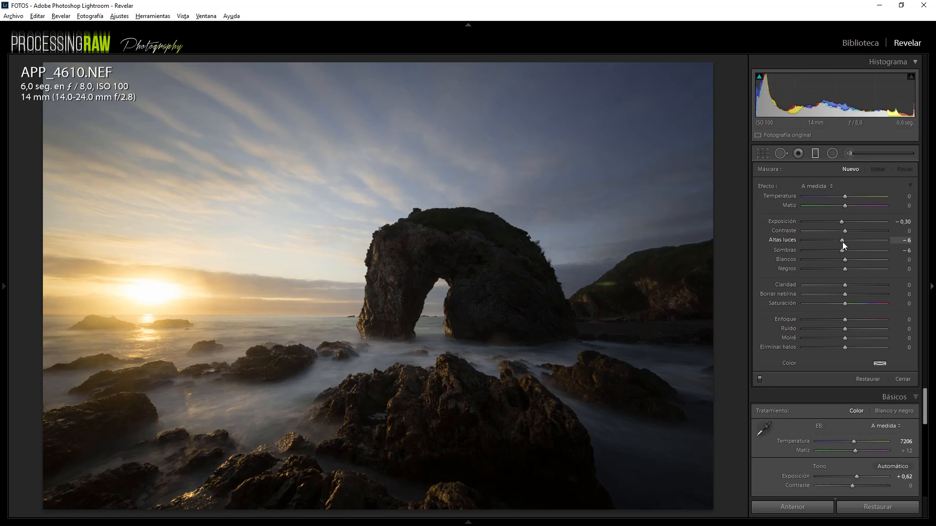
{"action": "left_click", "coordinate": [847, 268]}
Step: Draw the darkening gradient horizontally from just outside the photo's right edge to beside the sun, and check its mask overlay
{"action": "left_click_drag", "start_coordinate": [726, 273], "coordinate": [172, 273]}
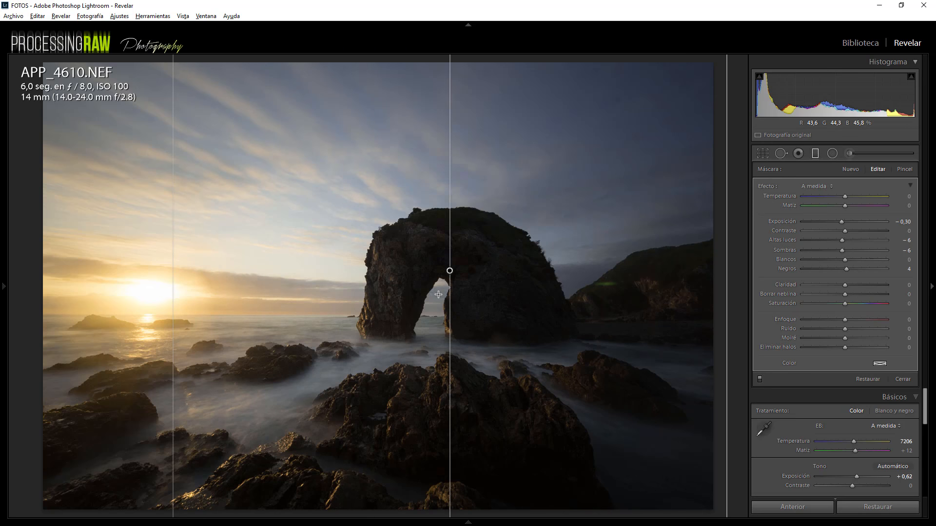
{"action": "key", "text": "o"}
{"action": "key", "text": "o"}
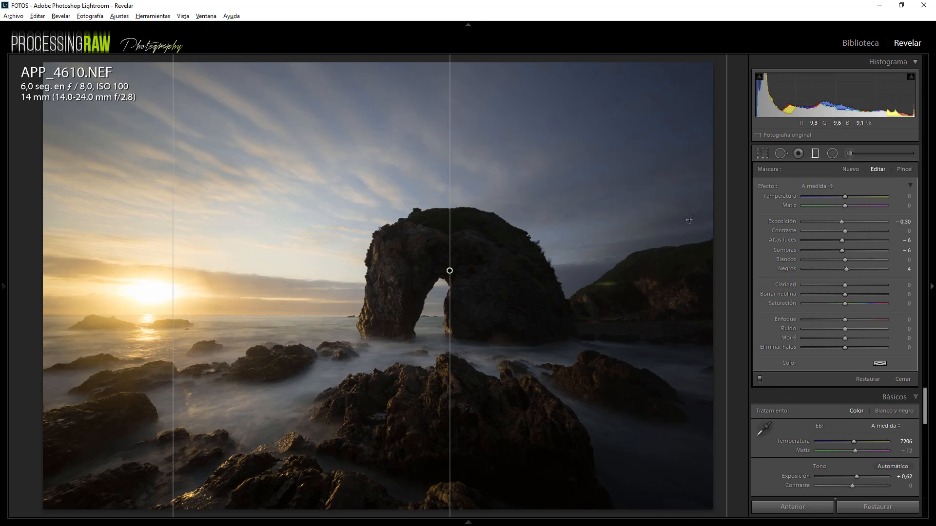
Step: Start another graduated filter, reset its effect, and set exposure 0.12, highlights 4, whites −5 and clarity −1
{"action": "left_click", "coordinate": [848, 170]}
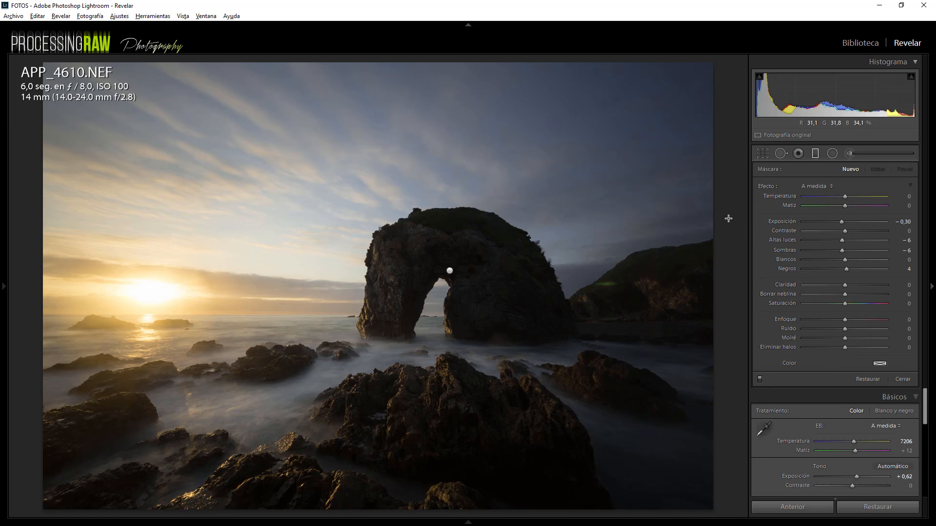
{"action": "double_click", "coordinate": [767, 186]}
{"action": "left_click_drag", "start_coordinate": [846, 223], "coordinate": [841, 259]}
Step: Draw the brightening gradient from the photo's left edge across to the hill behind the arch, then check its mask and compare before and after
{"action": "left_click_drag", "start_coordinate": [43, 255], "coordinate": [339, 255]}
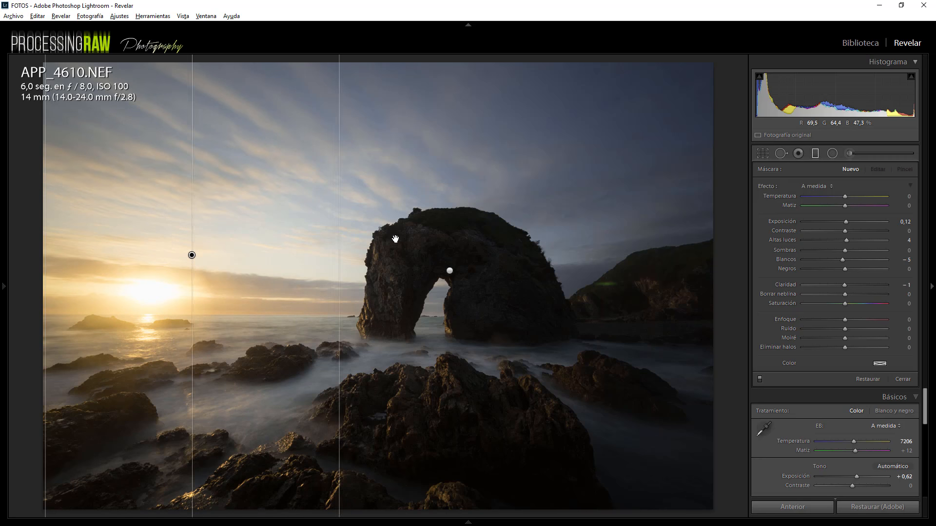
{"action": "left_click_drag", "start_coordinate": [395, 239], "coordinate": [649, 272]}
{"action": "key", "text": "o"}
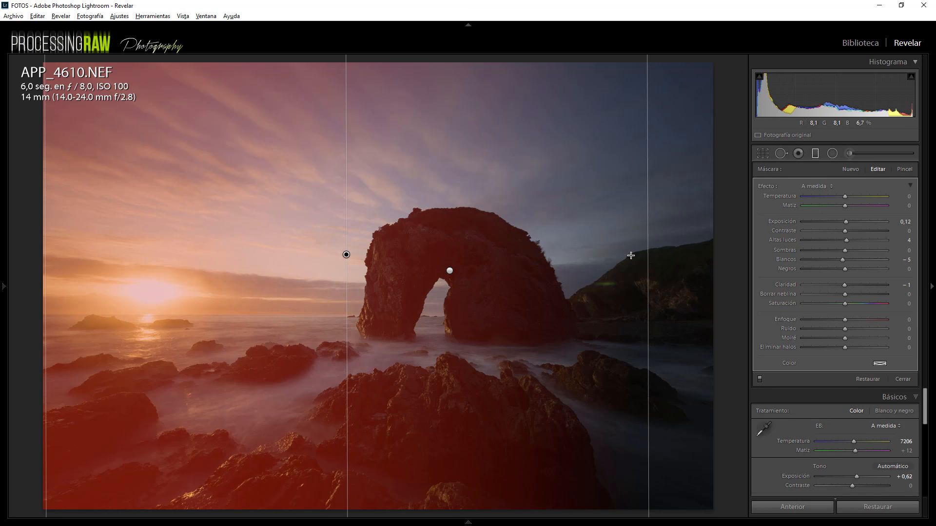
{"action": "key", "text": "o"}
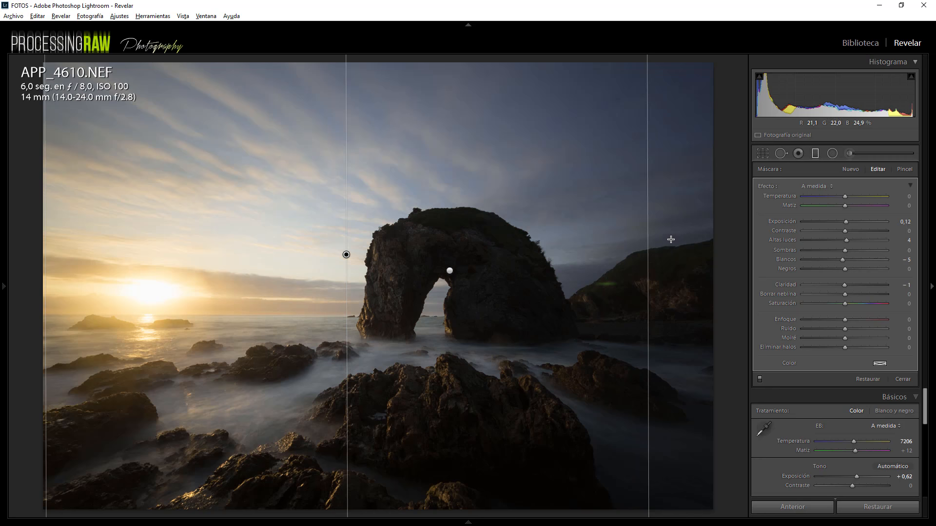
{"action": "key", "text": "backslash"}
{"action": "key", "text": "backslash"}
{"action": "key", "text": "backslash"}
{"action": "key", "text": "backslash"}
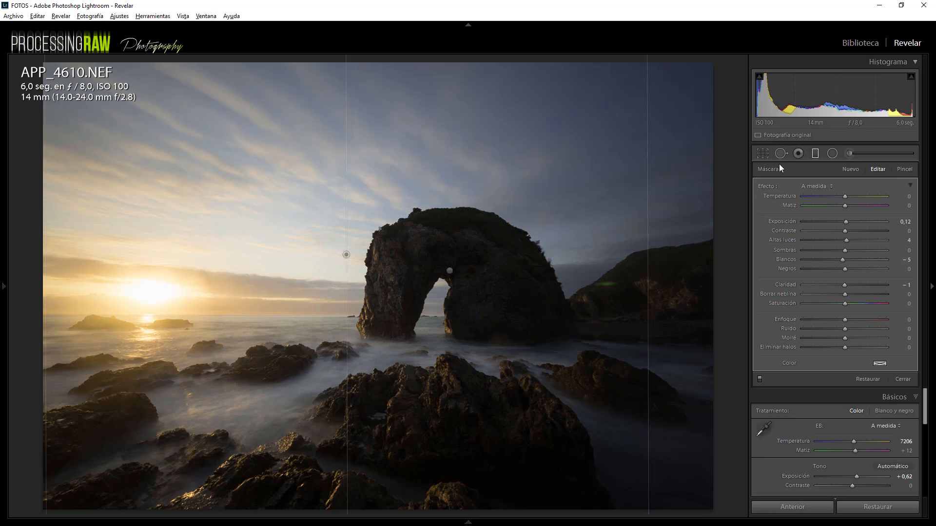
Step: Turn off the graduated filters and save the basic edit as a snapshot named "Ajustes básicos"
{"action": "left_click", "coordinate": [760, 380]}
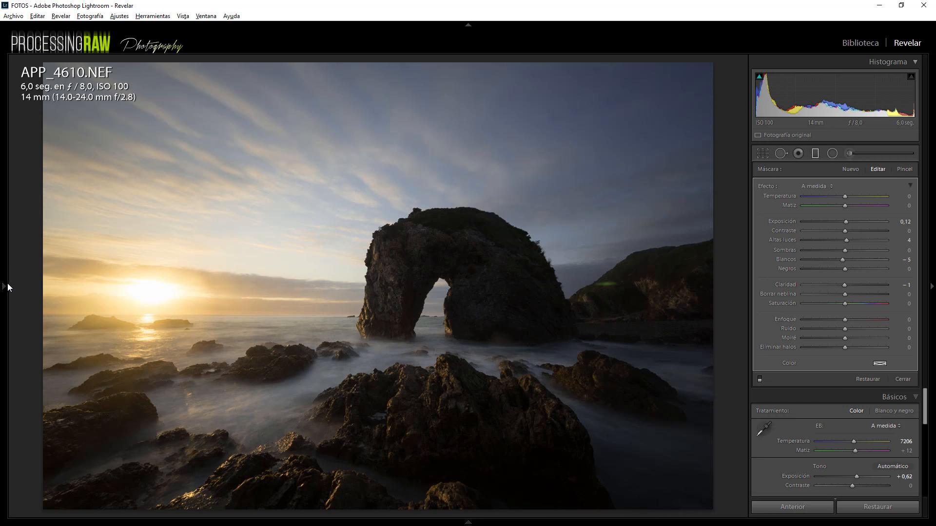
{"action": "mouse_move", "coordinate": [6, 288]}
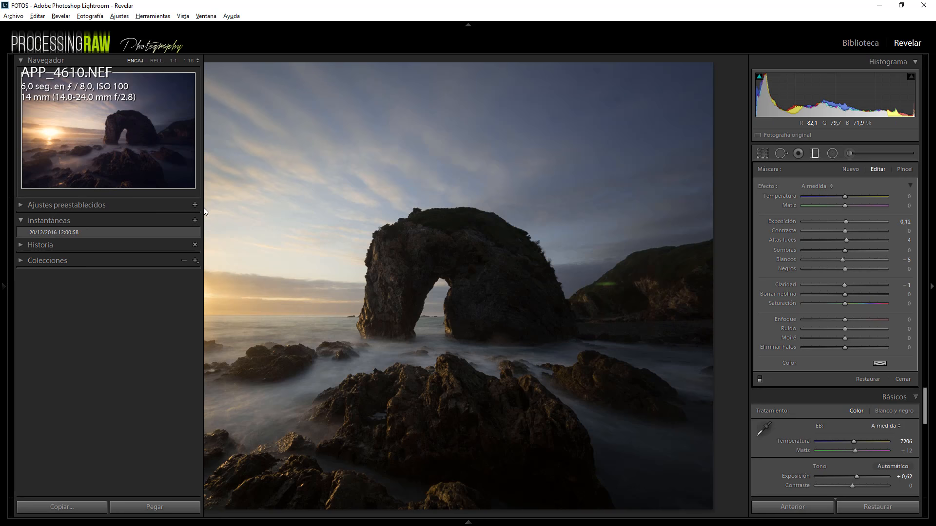
{"action": "left_click", "coordinate": [195, 221]}
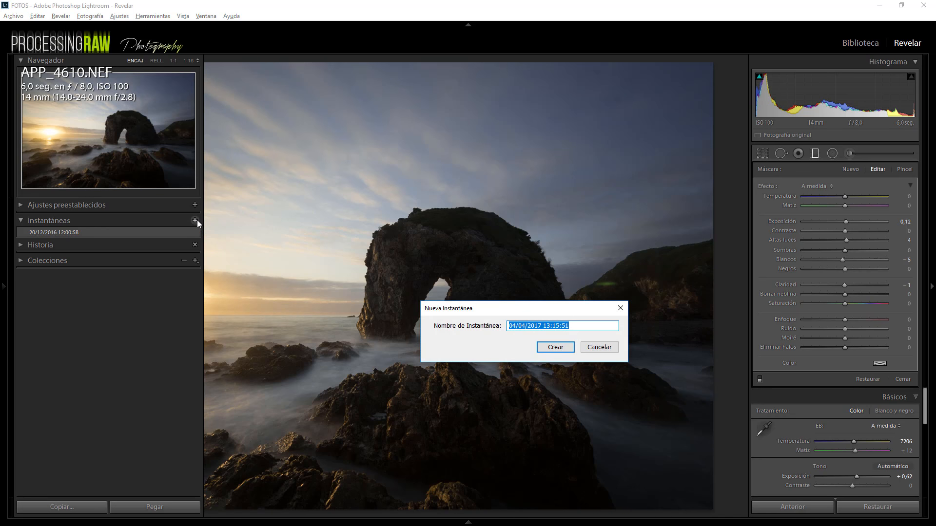
{"action": "type", "text": "Ajuste"}
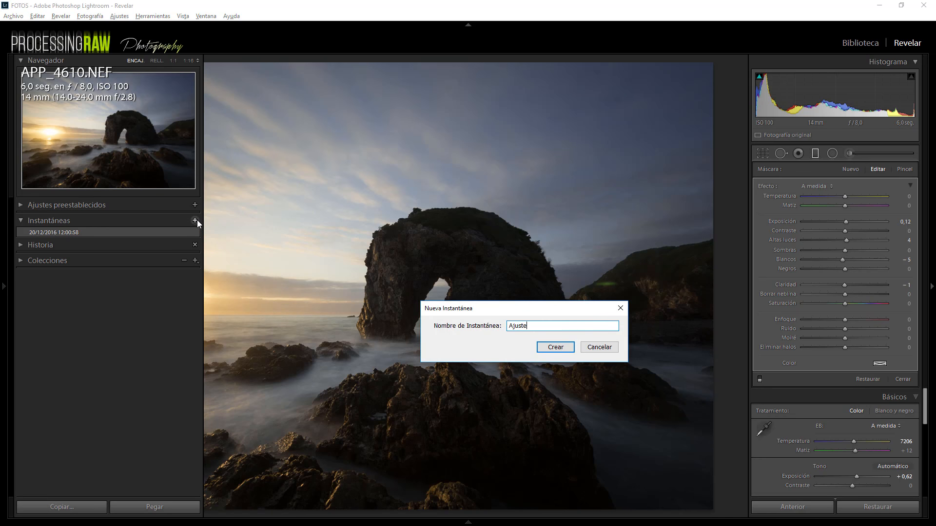
{"action": "type", "text": "s básicos"}
{"action": "key", "text": "Return"}
{"action": "key", "text": "F7"}
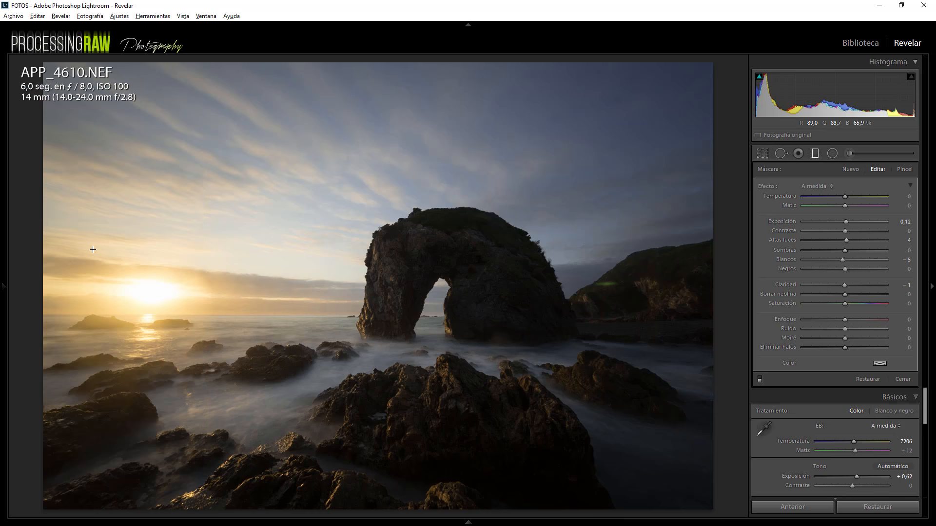
Step: Turn the graduated filters back on and repeatedly compare the photo before and after
{"action": "left_click", "coordinate": [759, 379]}
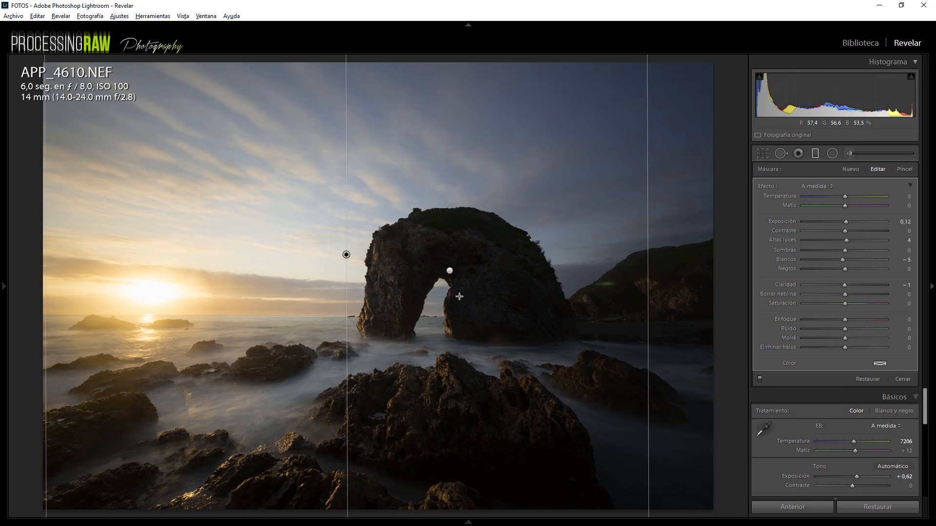
{"action": "key", "text": "backslash"}
{"action": "key", "text": "backslash"}
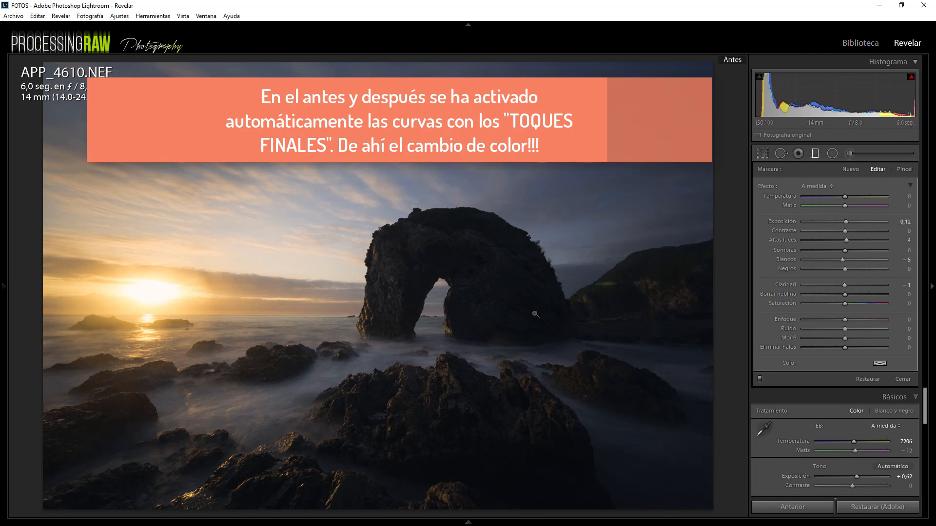
{"action": "key", "text": "backslash"}
{"action": "key", "text": "backslash"}
{"action": "key", "text": "backslash"}
{"action": "key", "text": "backslash"}
{"action": "key", "text": "backslash"}
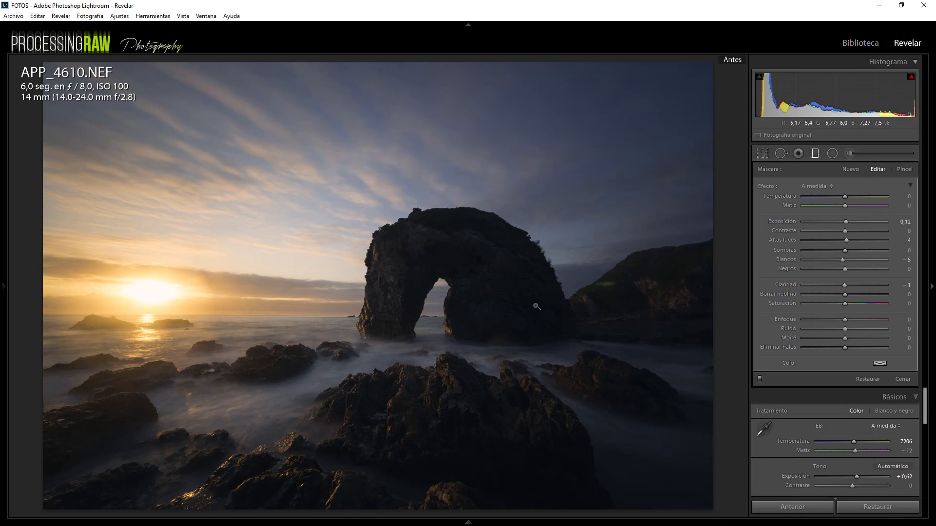
{"action": "key", "text": "backslash"}
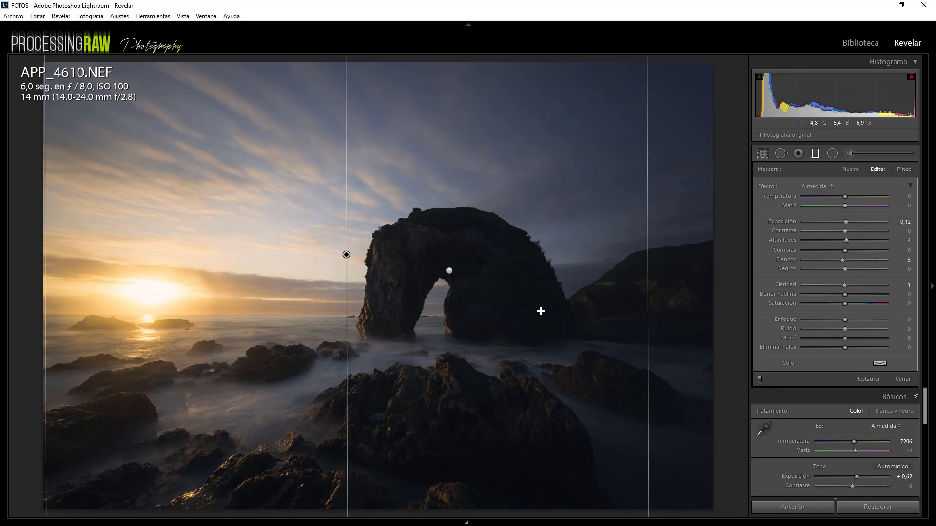
{"action": "key", "text": "backslash"}
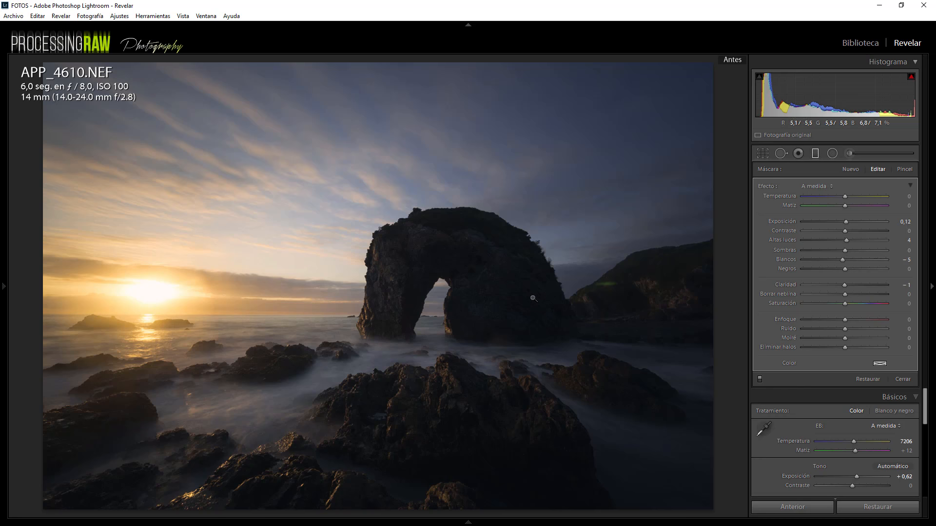
{"action": "key", "text": "shift"}
{"action": "key", "text": "backslash"}
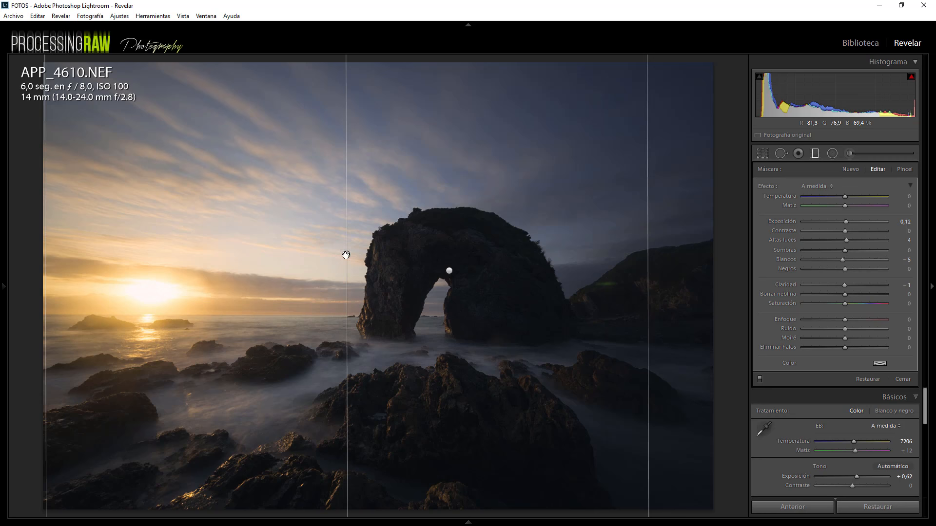
Step: Try exposure 0.59 on the brightening gradient and −0.91 on the darkening gradient, then undo the changes
{"action": "left_click_drag", "start_coordinate": [845, 222], "coordinate": [850, 222]}
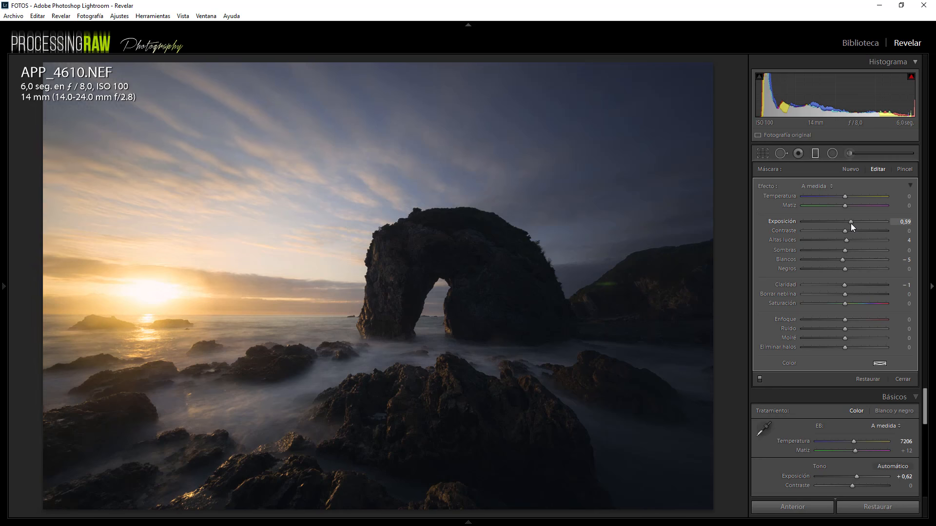
{"action": "left_click", "coordinate": [448, 272]}
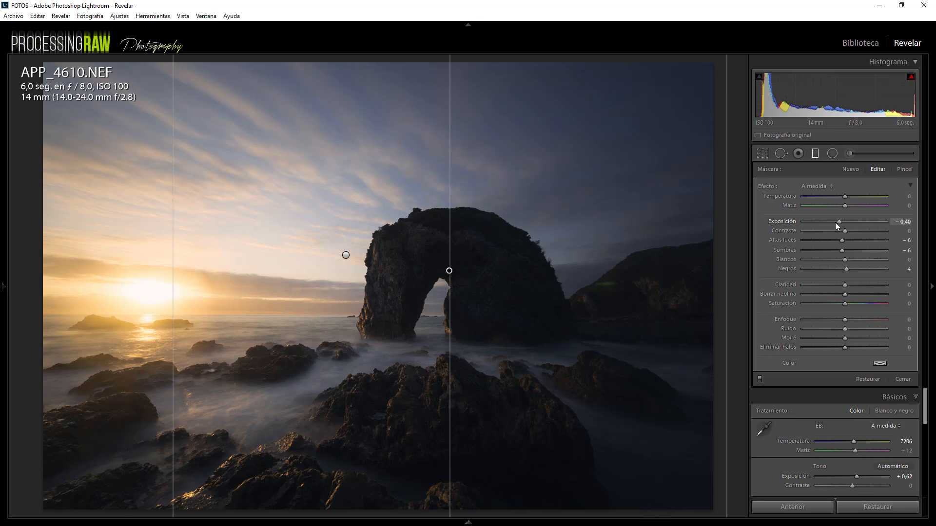
{"action": "left_click_drag", "start_coordinate": [835, 223], "coordinate": [835, 227]}
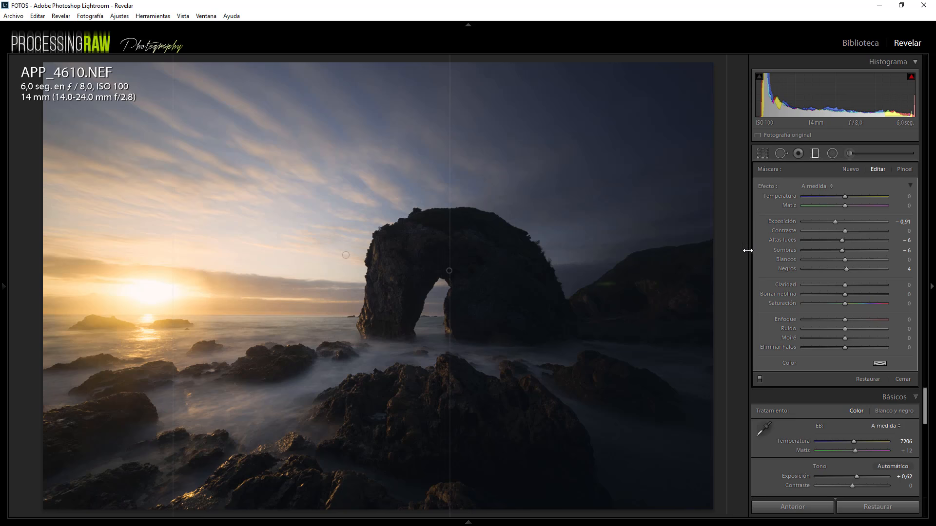
{"action": "key", "text": "ctrl+z"}
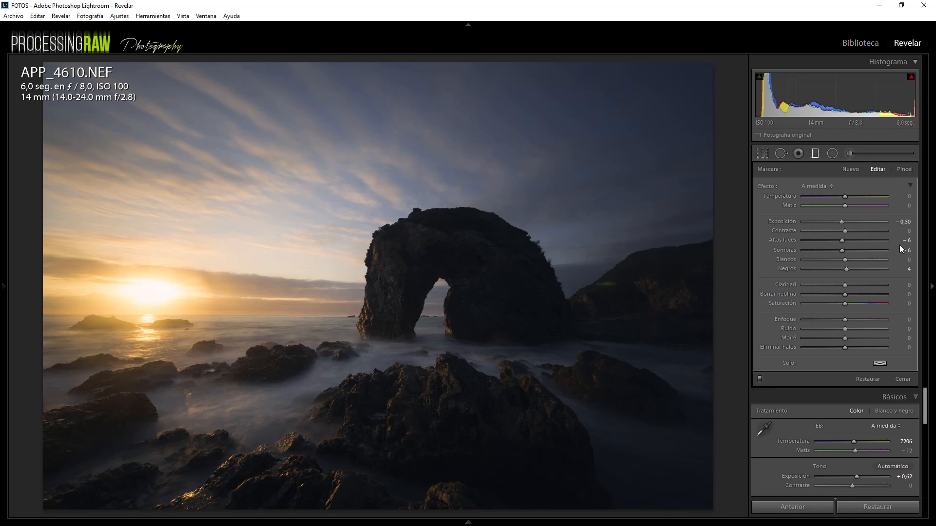
Step: Choose the "Oscurecer Escena" effect preset and draw a diagonal darkening gradient over the sky's upper-right corner
{"action": "left_click", "coordinate": [829, 189]}
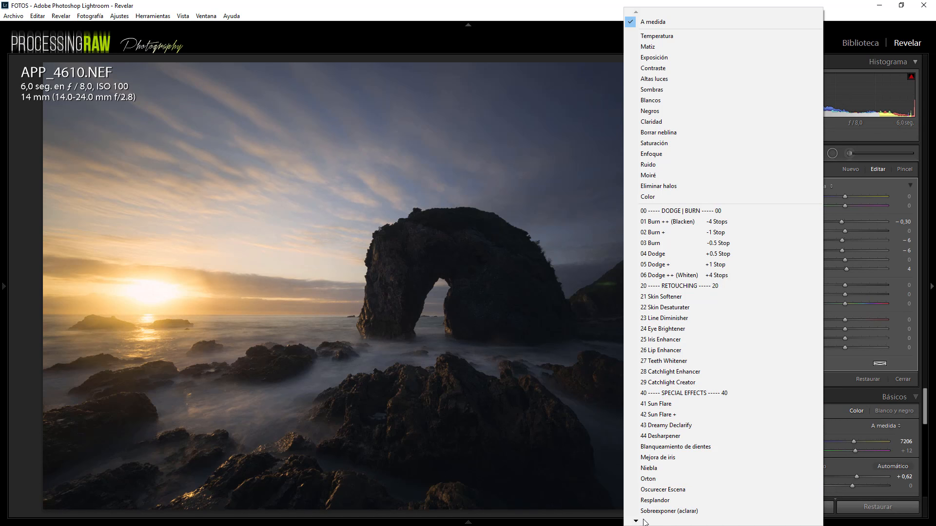
{"action": "mouse_move", "coordinate": [636, 521]}
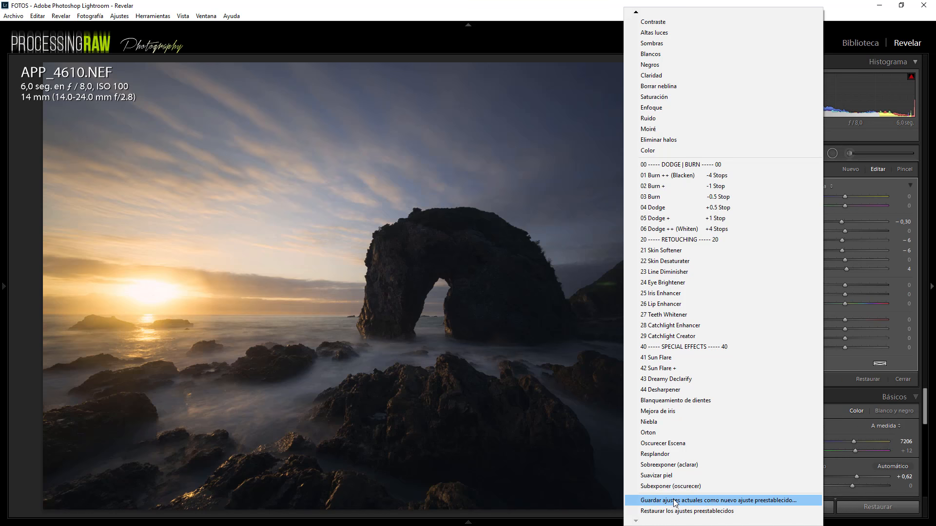
{"action": "left_click", "coordinate": [668, 443]}
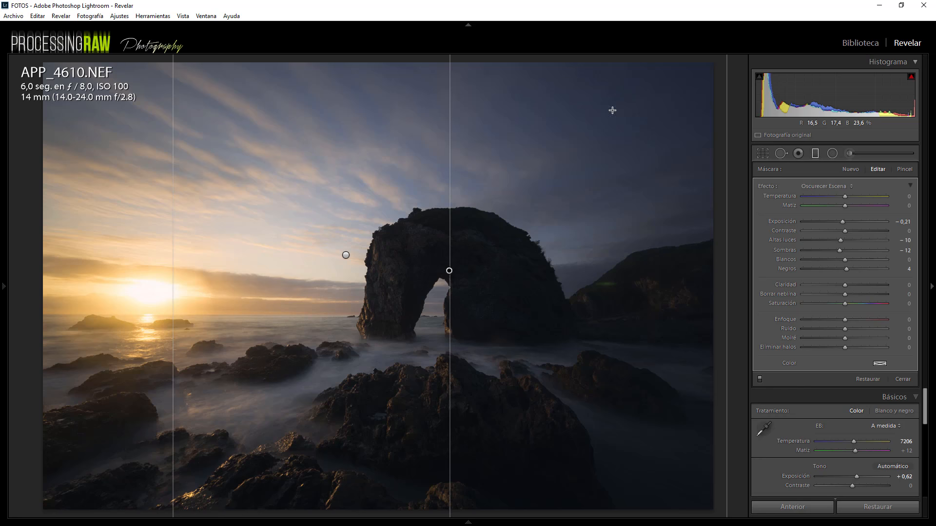
{"action": "left_click_drag", "start_coordinate": [612, 110], "coordinate": [472, 301]}
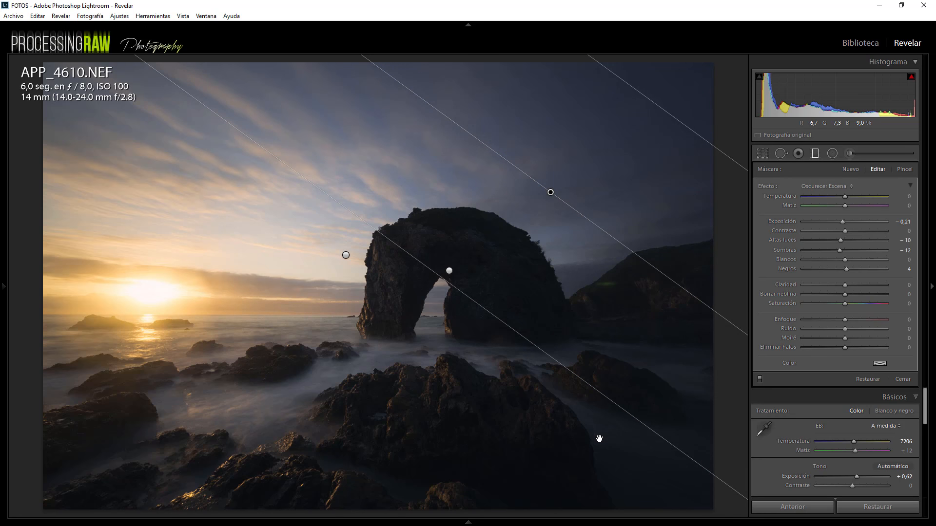
Step: Add darkening gradients with the same preset across the lower-right corner and the lower-left foreground rocks, then show the mask overlay
{"action": "left_click_drag", "start_coordinate": [601, 447], "coordinate": [584, 373]}
{"action": "left_click_drag", "start_coordinate": [577, 407], "coordinate": [603, 421]}
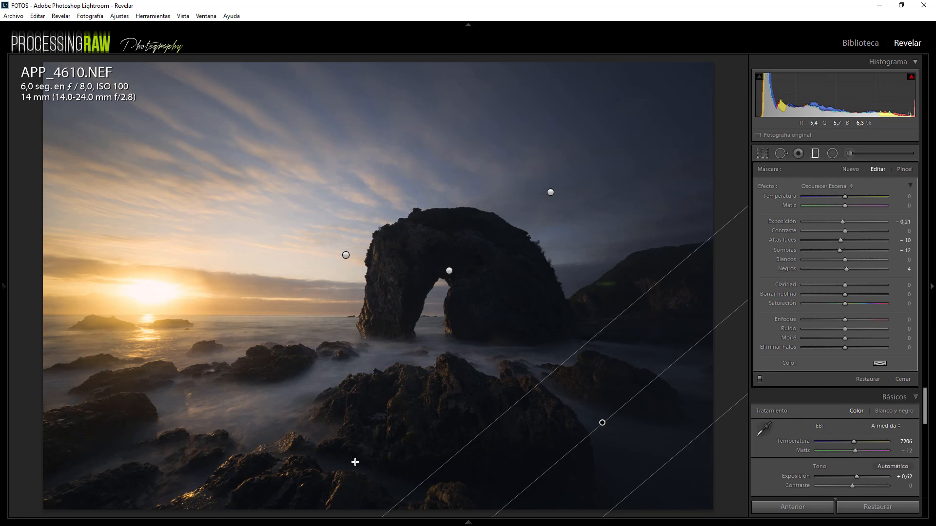
{"action": "left_click_drag", "start_coordinate": [242, 478], "coordinate": [245, 458]}
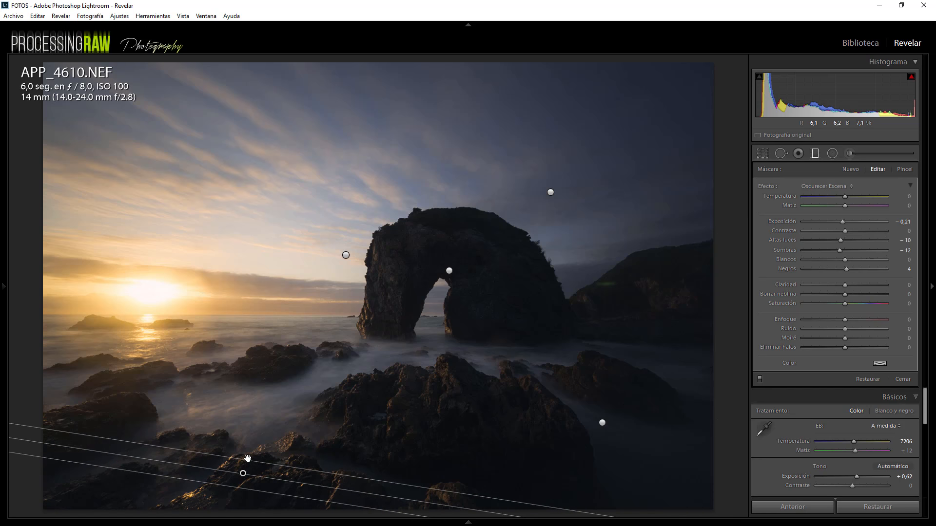
{"action": "key", "text": "o"}
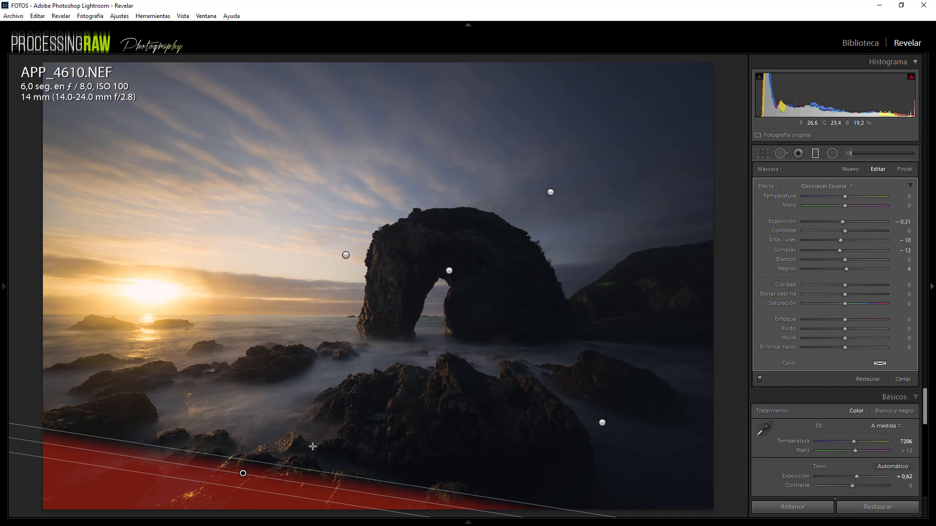
Step: Check the lower-right and upper-right gradients and add a vertical darkening gradient along the photo's right edge with the same preset
{"action": "left_click_drag", "start_coordinate": [602, 424], "coordinate": [556, 370]}
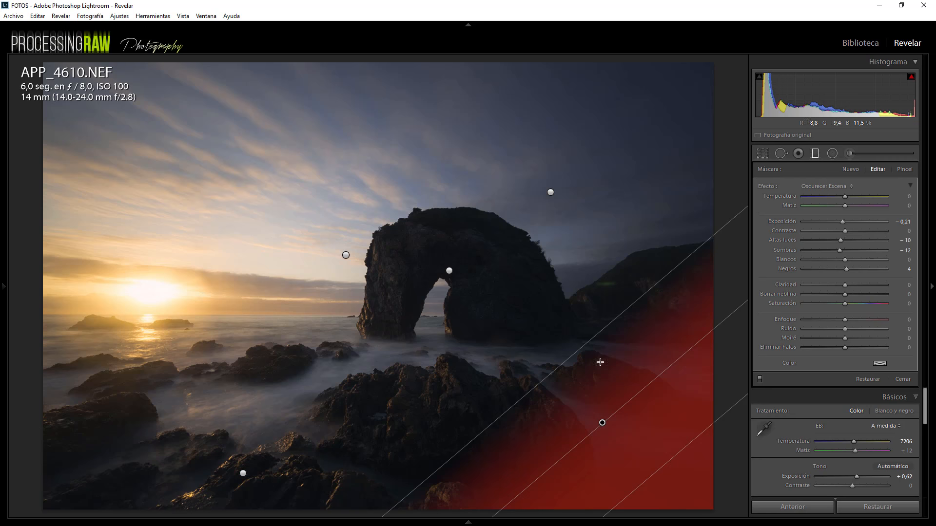
{"action": "left_click_drag", "start_coordinate": [550, 193], "coordinate": [550, 192]}
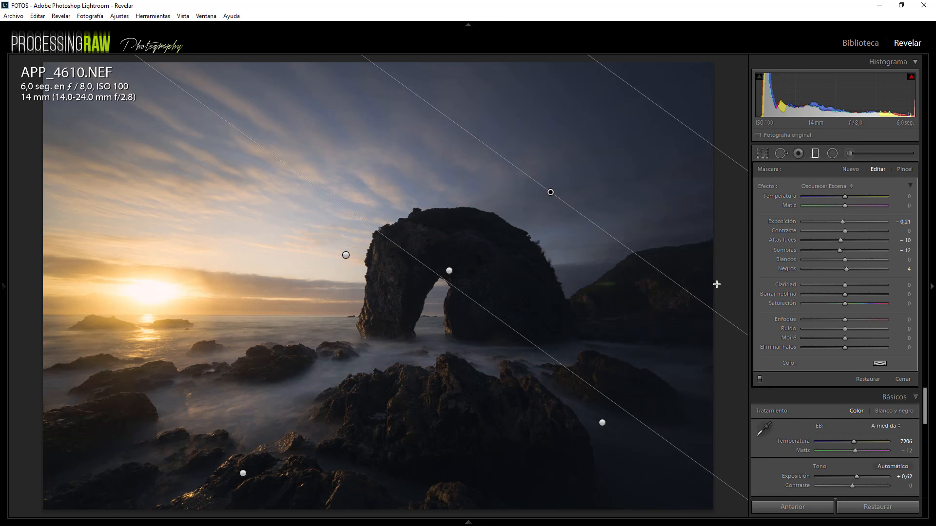
{"action": "left_click_drag", "start_coordinate": [721, 282], "coordinate": [624, 303]}
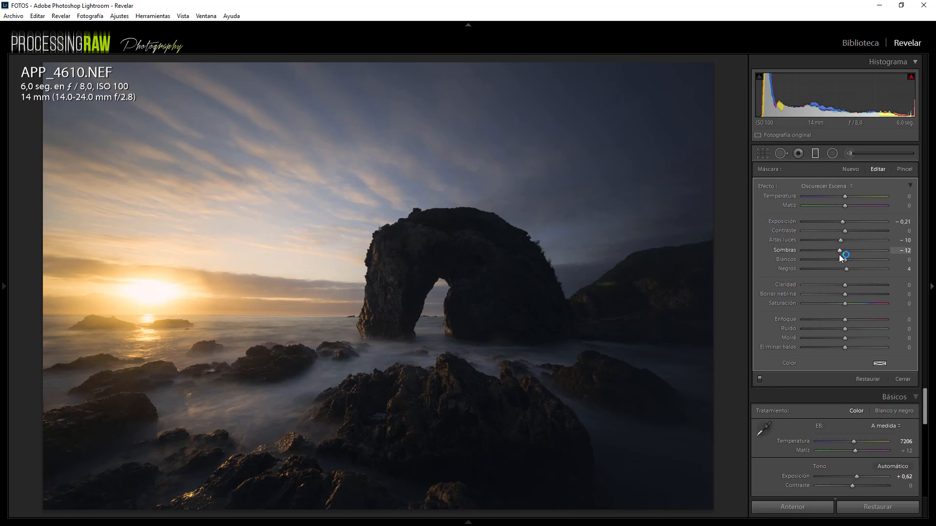
{"action": "mouse_move", "coordinate": [493, 292]}
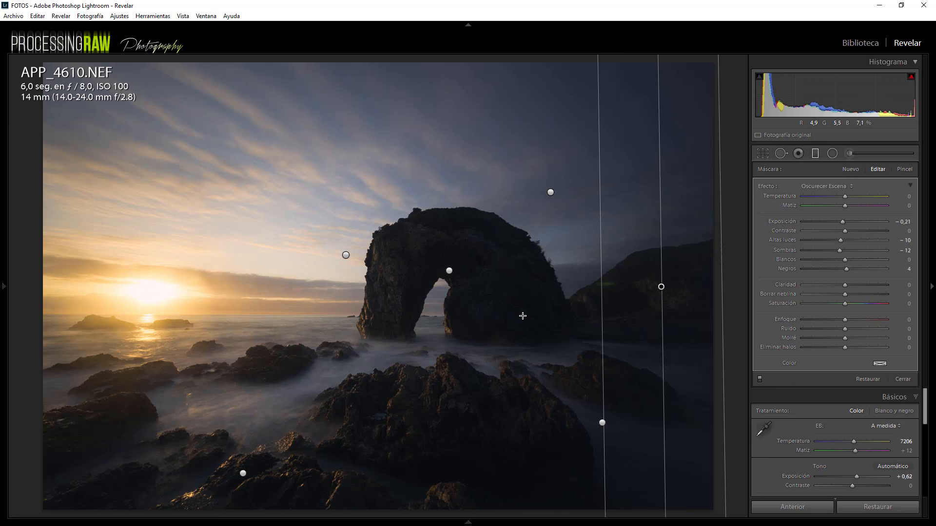
Step: Close the graduated filter tool and repeatedly compare the photo before and after the edits
{"action": "key", "text": "backslash"}
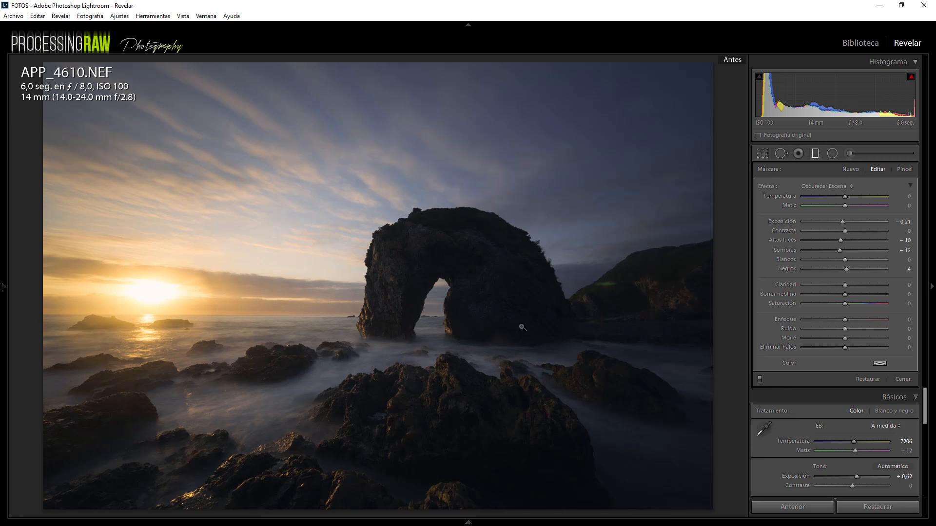
{"action": "key", "text": "backslash"}
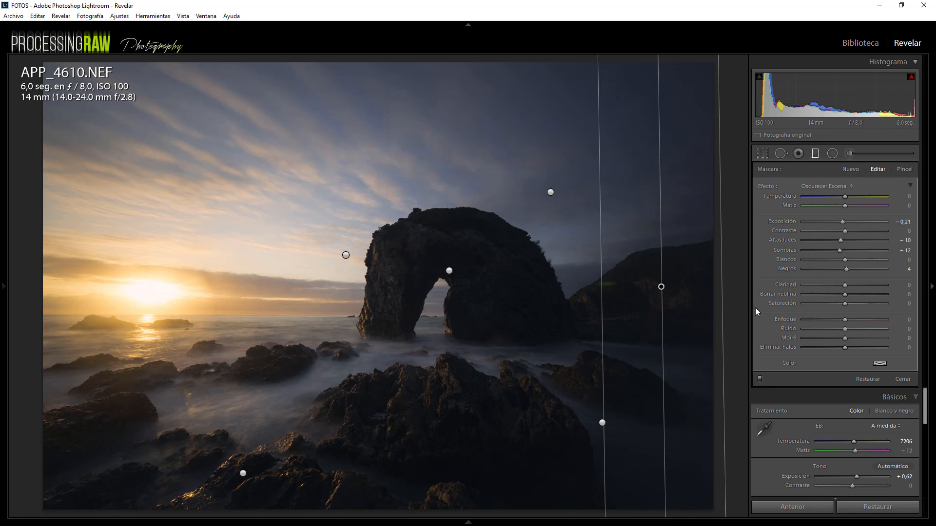
{"action": "left_click", "coordinate": [902, 379]}
{"action": "key", "text": "backslash"}
{"action": "key", "text": "backslash"}
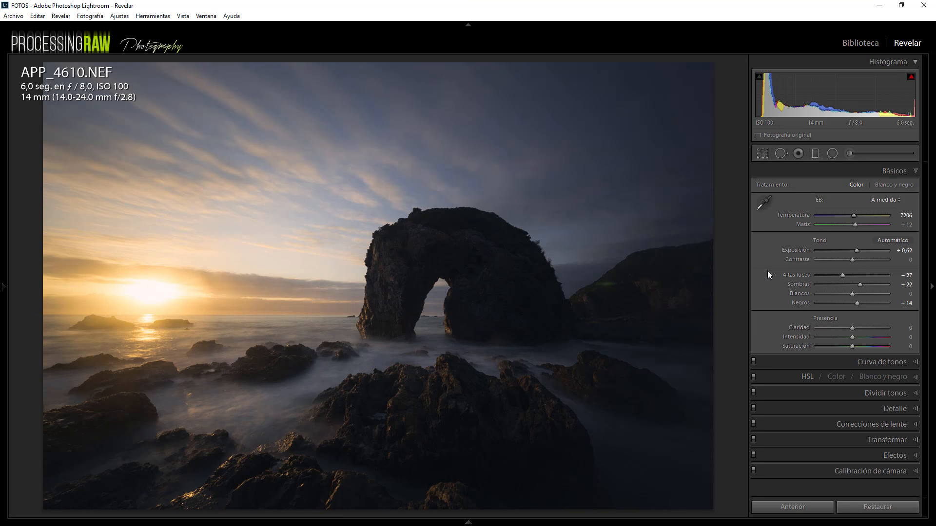
{"action": "key", "text": "backslash"}
{"action": "key", "text": "backslash"}
{"action": "key", "text": "backslash"}
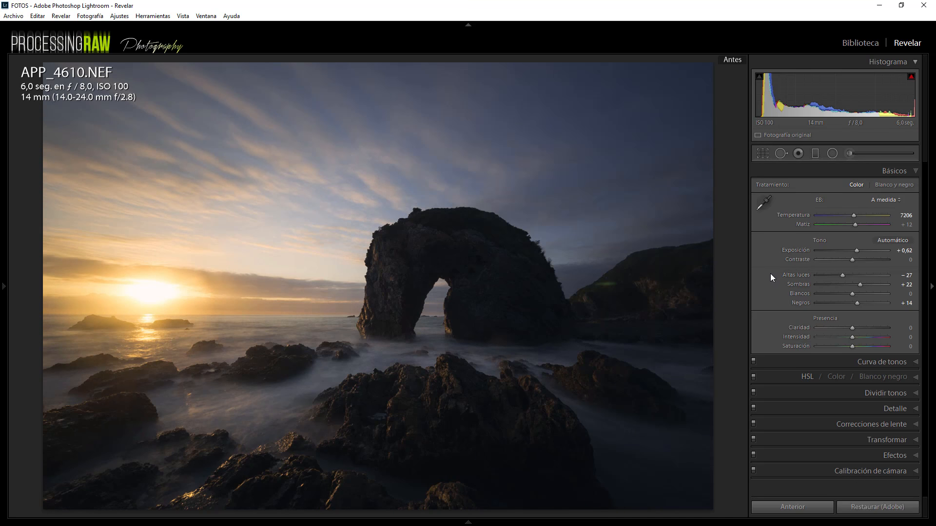
{"action": "key", "text": "backslash"}
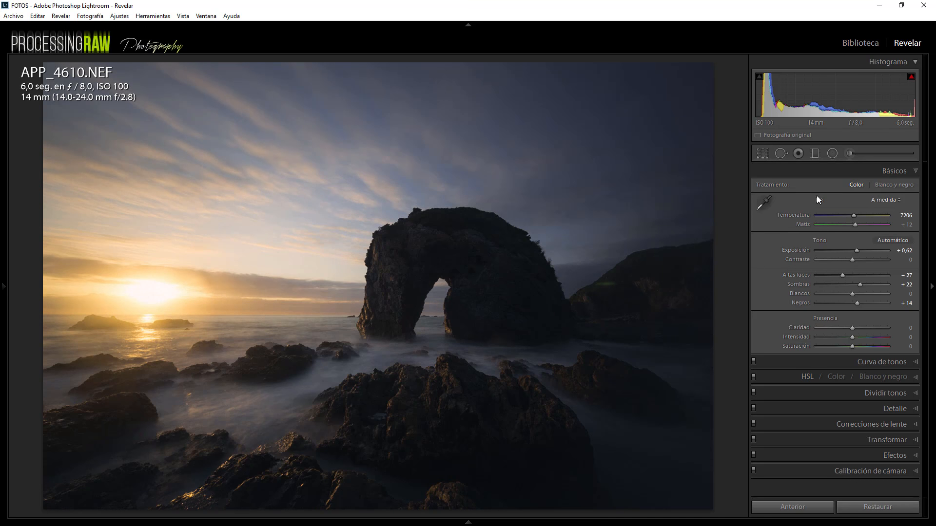
Step: Start a radial filter with reset effect values, draw a large ellipse centred on the sun, widen it over the arch and show its mask
{"action": "left_click", "coordinate": [832, 153]}
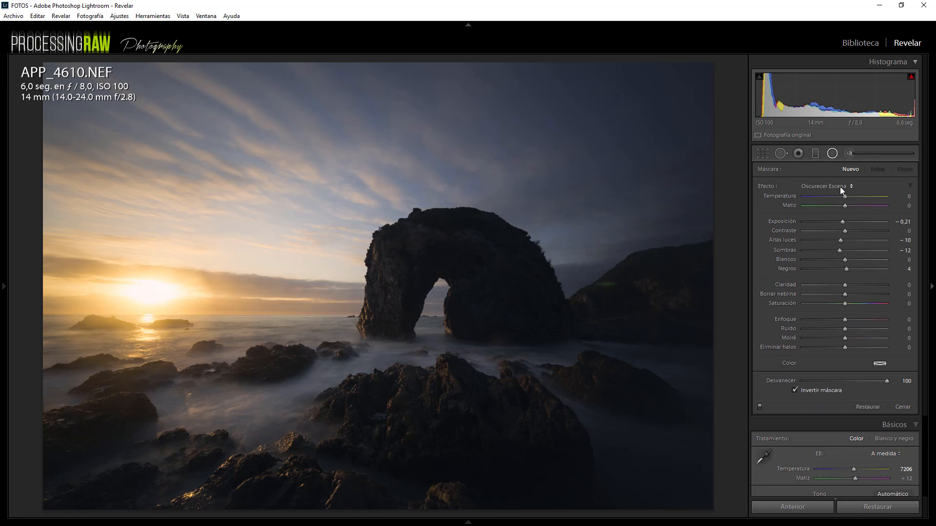
{"action": "double_click", "coordinate": [771, 187]}
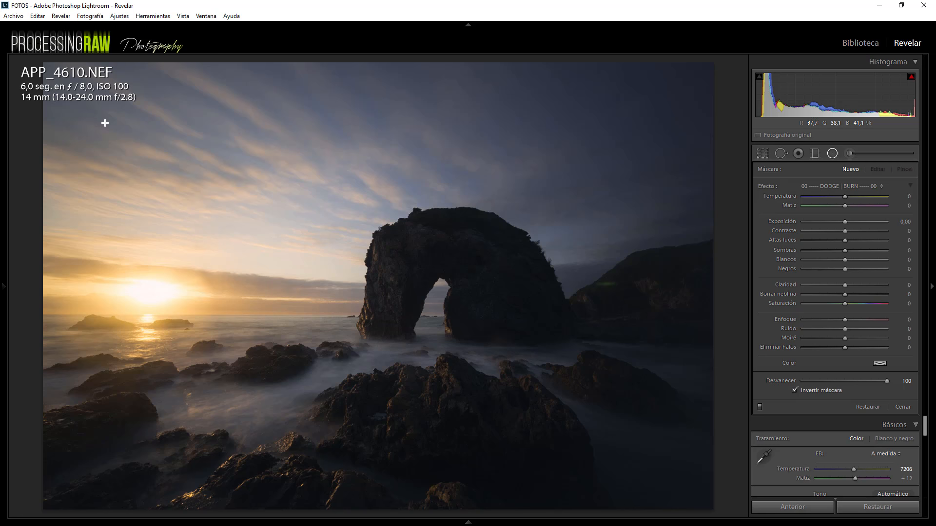
{"action": "mouse_move", "coordinate": [44, 81]}
{"action": "left_mouse_down"}
{"action": "mouse_move", "coordinate": [165, 175]}
{"action": "mouse_move", "coordinate": [292, 243]}
{"action": "mouse_move", "coordinate": [333, 306]}
{"action": "mouse_move", "coordinate": [113, 186]}
{"action": "mouse_move", "coordinate": [158, 281]}
{"action": "left_mouse_up"}
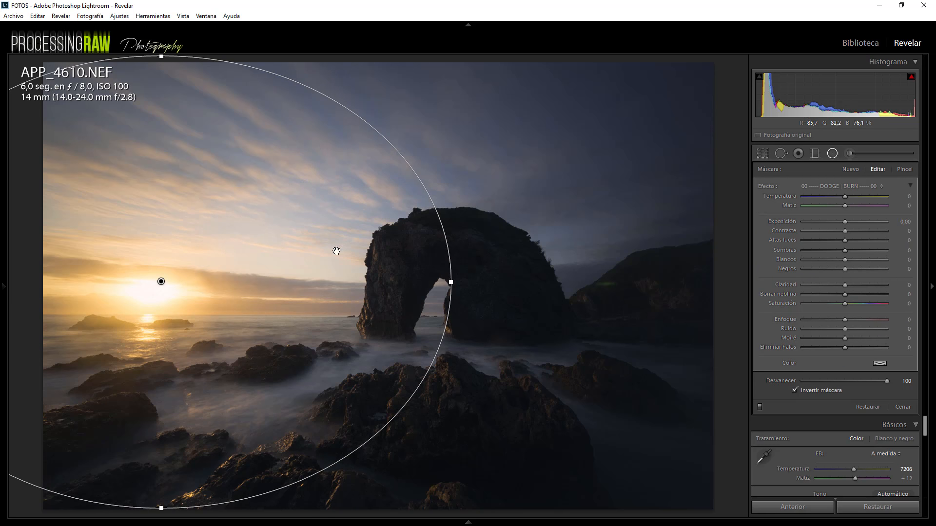
{"action": "left_click_drag", "start_coordinate": [449, 281], "coordinate": [505, 282]}
{"action": "key", "text": "o"}
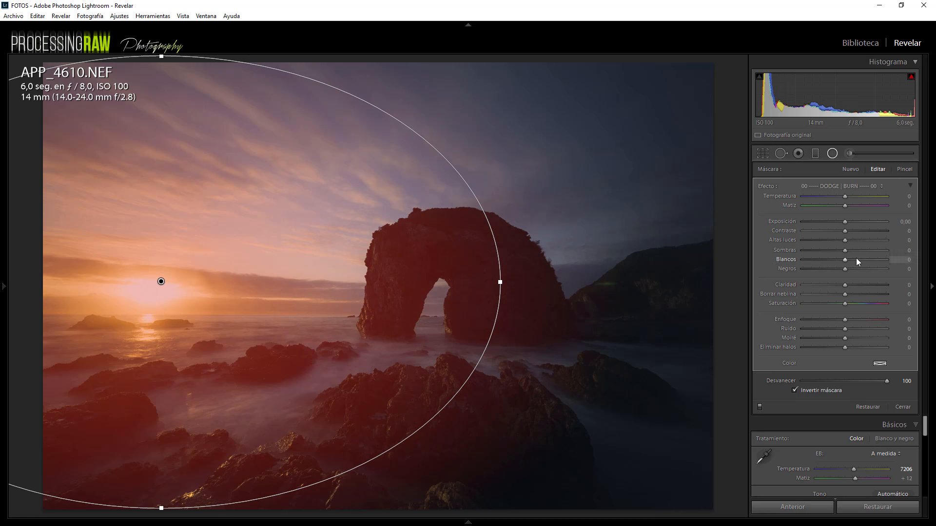
Step: Set the radial filter's exposure to 0.21, highlights 6, shadows 5 and whites −4, and tint it a low-saturation warm colour sampled near the sun
{"action": "left_click_drag", "start_coordinate": [846, 223], "coordinate": [848, 223]}
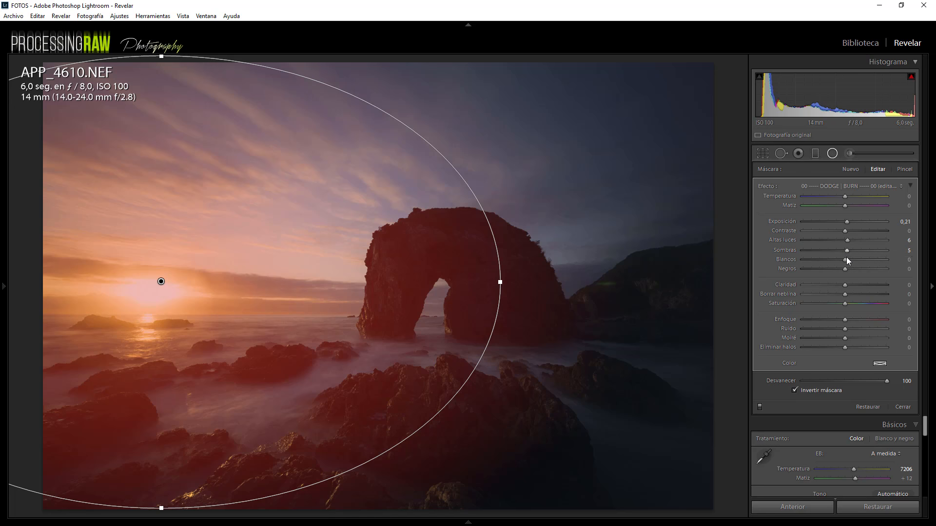
{"action": "left_click_drag", "start_coordinate": [844, 258], "coordinate": [843, 259]}
{"action": "left_click", "coordinate": [878, 363]}
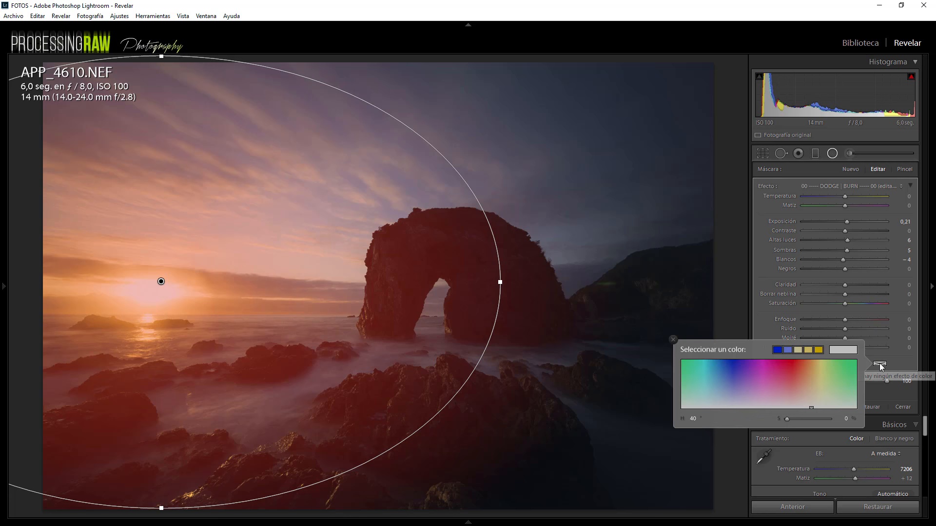
{"action": "left_click_drag", "start_coordinate": [830, 371], "coordinate": [216, 294]}
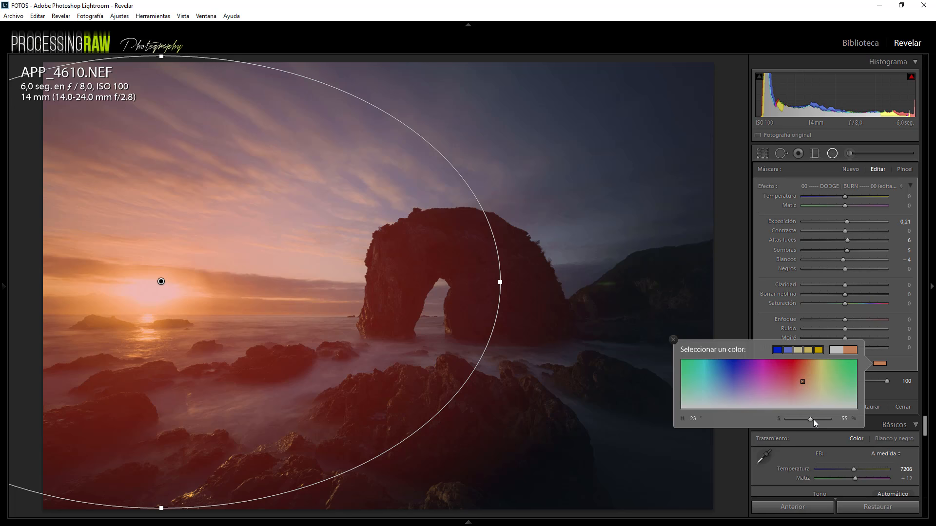
{"action": "left_click_drag", "start_coordinate": [811, 418], "coordinate": [790, 423]}
{"action": "left_click", "coordinate": [673, 340]}
Step: Hide the mask overlay, compare the photo before and after, and toggle the radial filter off and on to review its effect
{"action": "key", "text": "o"}
{"action": "key", "text": "backslash"}
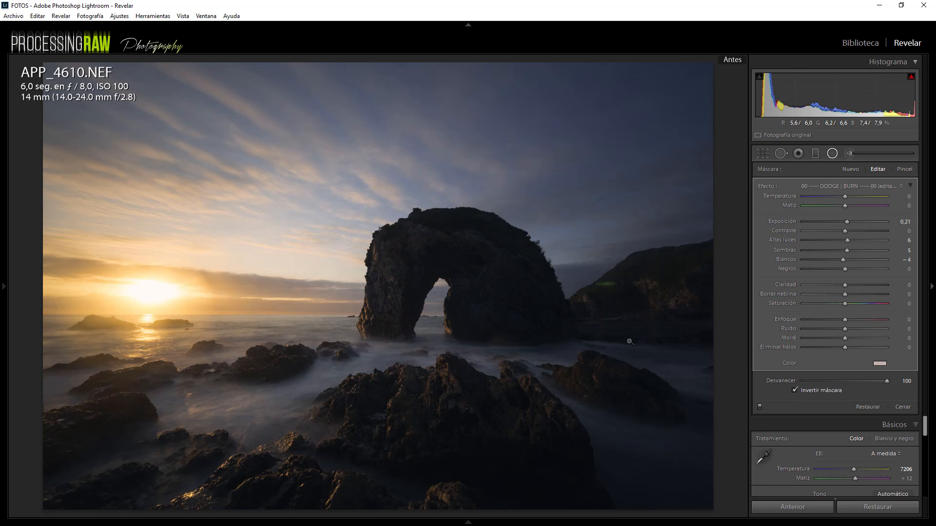
{"action": "key", "text": "backslash"}
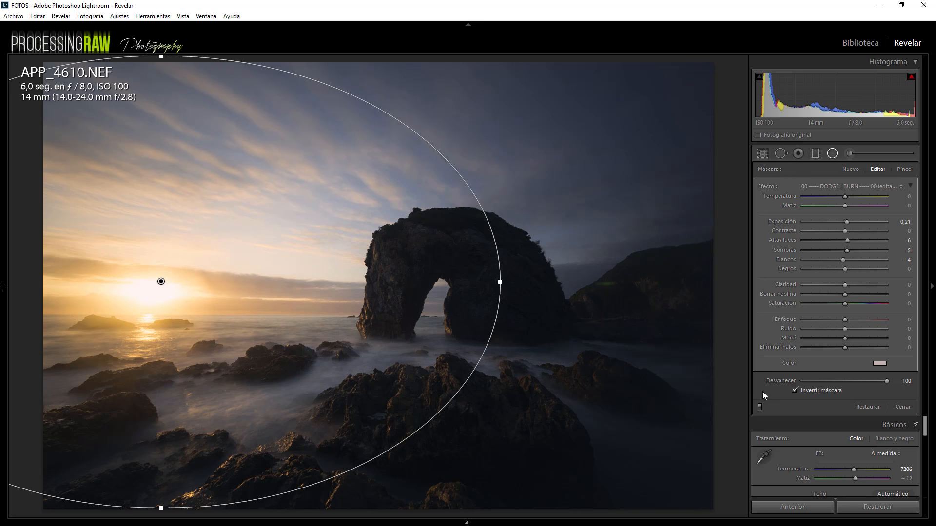
{"action": "left_click", "coordinate": [760, 407]}
{"action": "left_click", "coordinate": [762, 408]}
{"action": "left_click", "coordinate": [762, 408]}
{"action": "left_click", "coordinate": [762, 410]}
Step: Duplicate the radial filter, offset the copy slightly beside the original, reset its effect values and set its exposure to −0.16
{"action": "right_click", "coordinate": [161, 281]}
{"action": "left_click", "coordinate": [181, 288]}
{"action": "left_click_drag", "start_coordinate": [161, 281], "coordinate": [172, 283]}
{"action": "double_click", "coordinate": [767, 186]}
{"action": "left_click_drag", "start_coordinate": [844, 222], "coordinate": [843, 223]}
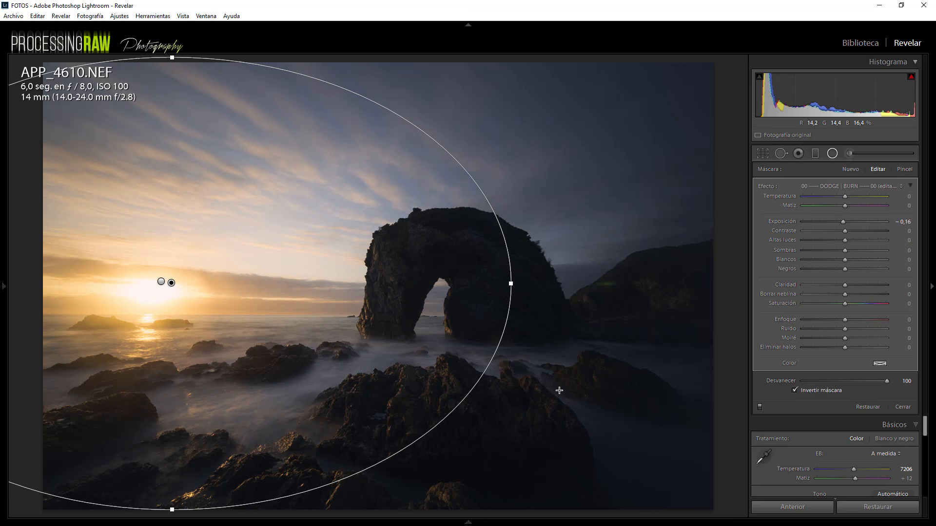
Step: Turn off mask inversion for the duplicate so it affects the area outside the ellipse, and set its feather to 50 using the overlay
{"action": "left_click", "coordinate": [795, 390]}
{"action": "key", "text": "o"}
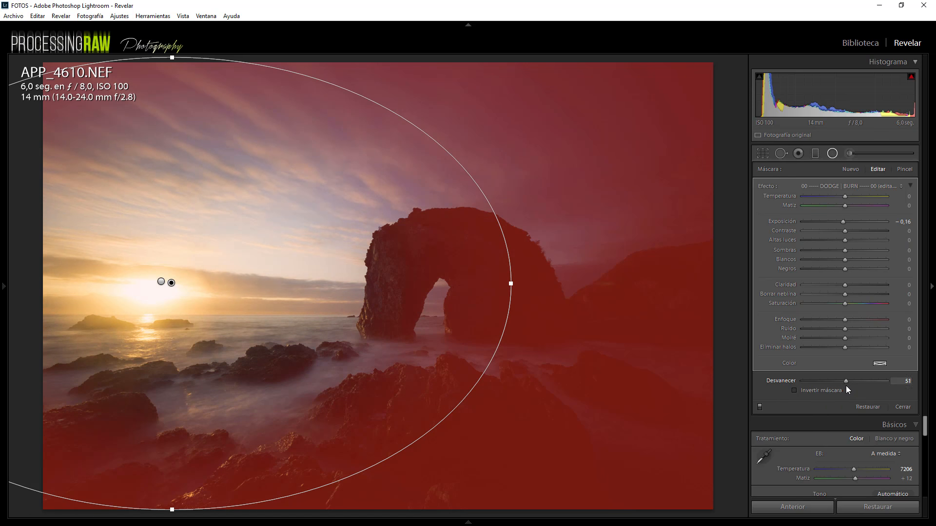
{"action": "left_click_drag", "start_coordinate": [846, 386], "coordinate": [845, 372]}
{"action": "key", "text": "o"}
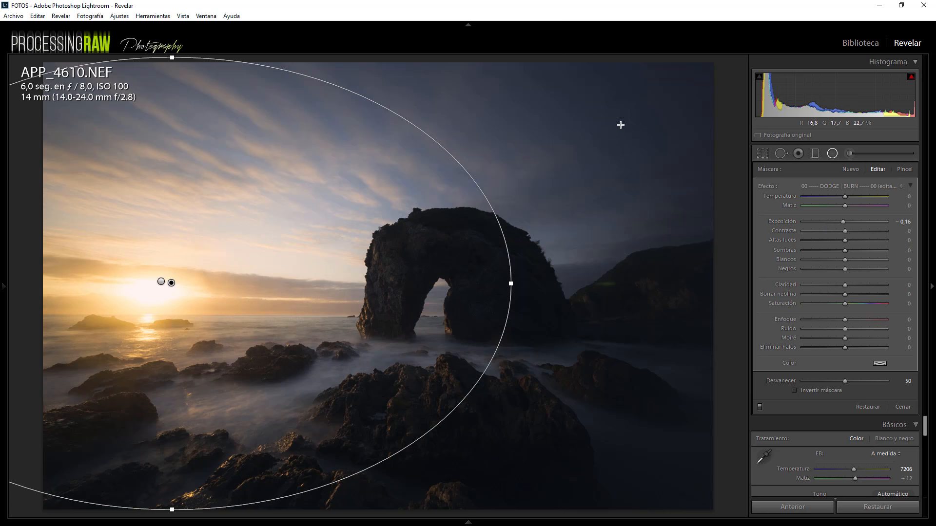
Step: Set the duplicate's exposure to −0.12 and switch the radial filters off for comparison
{"action": "left_click", "coordinate": [843, 223]}
{"action": "left_click_drag", "start_coordinate": [843, 223], "coordinate": [841, 224]}
{"action": "left_click", "coordinate": [759, 407]}
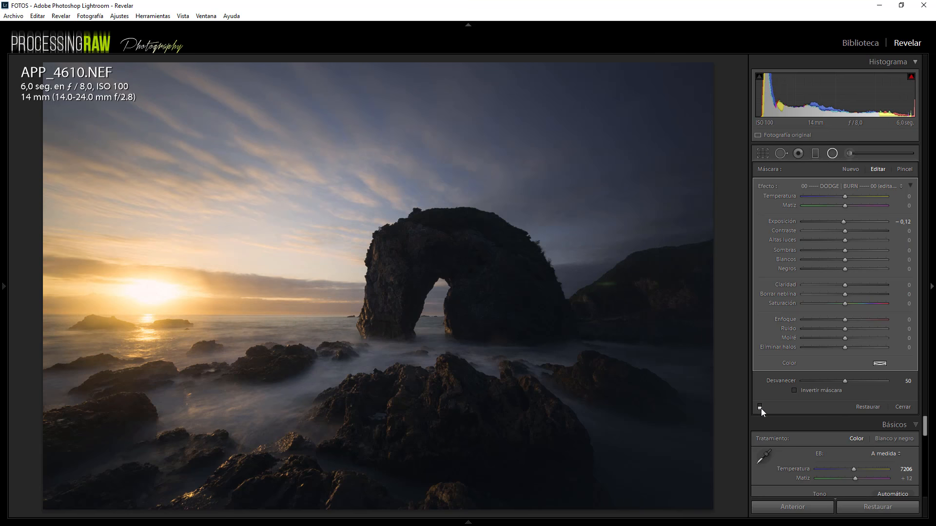
Step: Create a snapshot of the current edit named "Filtros degradados"
{"action": "mouse_move", "coordinate": [6, 287]}
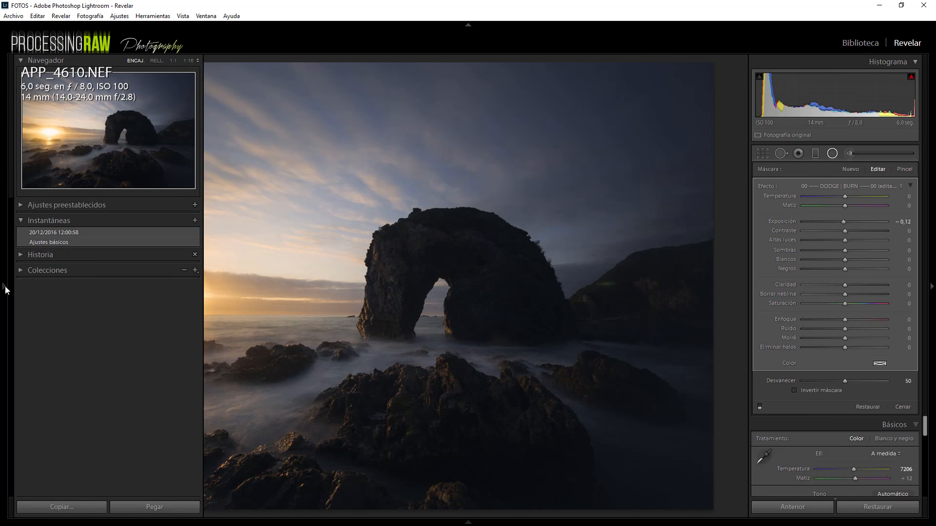
{"action": "left_click", "coordinate": [195, 221]}
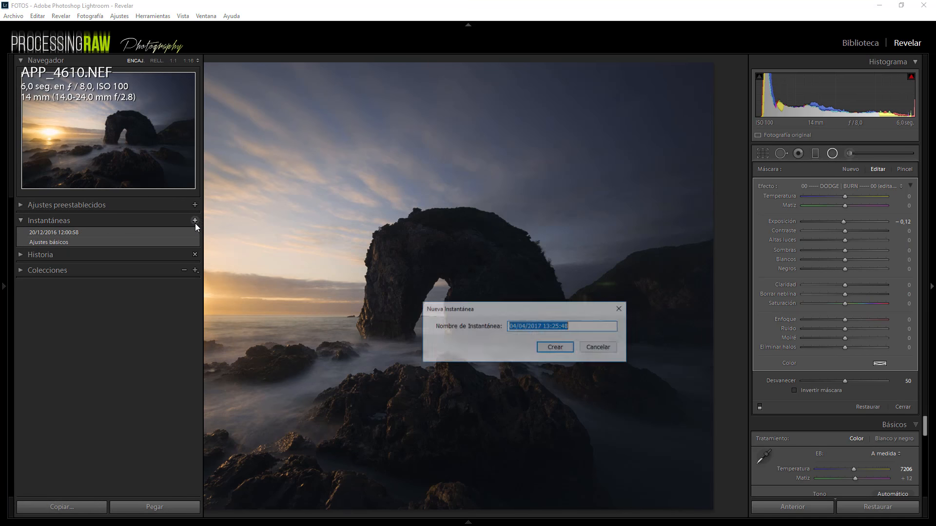
{"action": "type", "text": "F"}
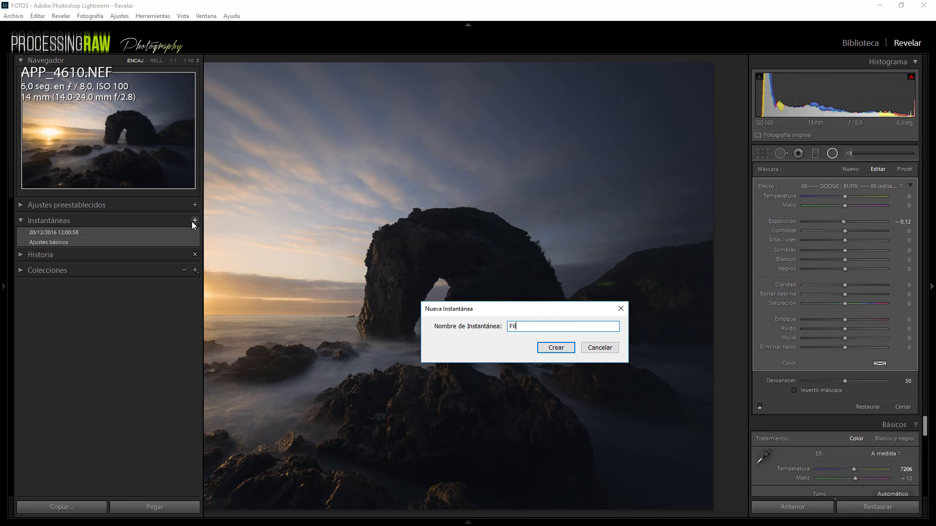
{"action": "type", "text": "iltros degradados"}
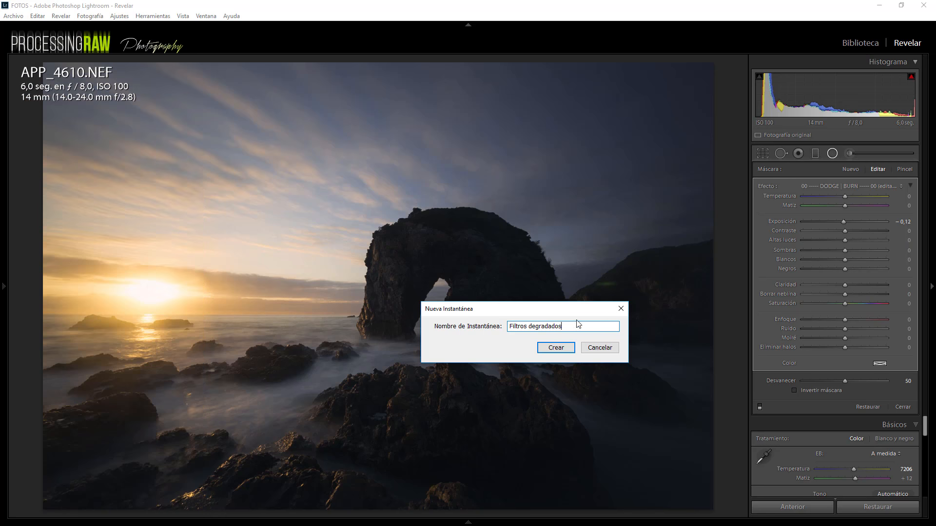
{"action": "left_click", "coordinate": [556, 347]}
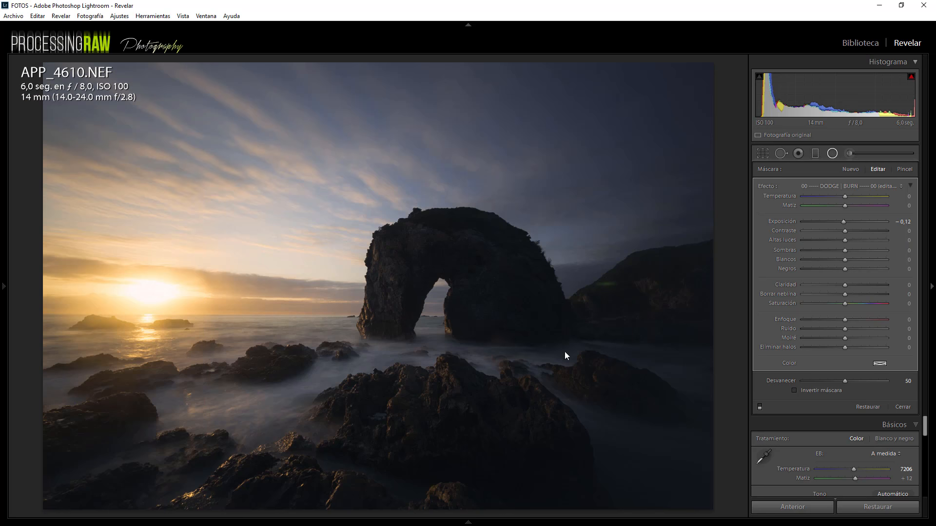
Step: Turn the radial filters back on and draw a new small, flat elliptical radial filter tightly around the sun
{"action": "left_click", "coordinate": [759, 407]}
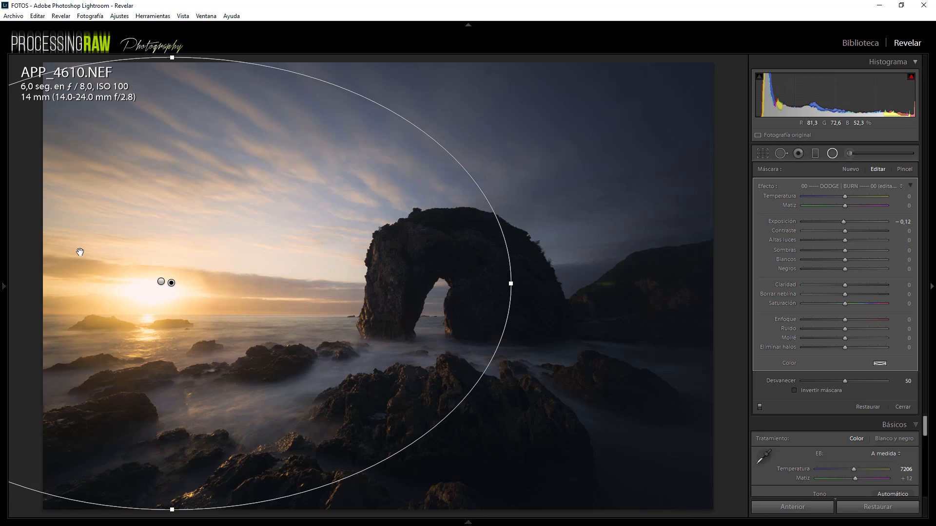
{"action": "left_click", "coordinate": [851, 170]}
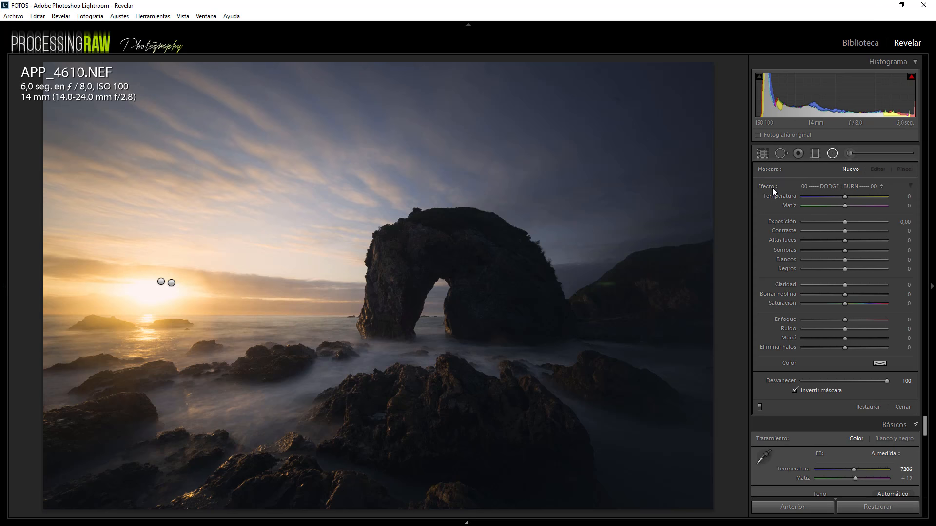
{"action": "left_click_drag", "start_coordinate": [88, 272], "coordinate": [135, 291]}
{"action": "left_click_drag", "start_coordinate": [89, 272], "coordinate": [149, 293]}
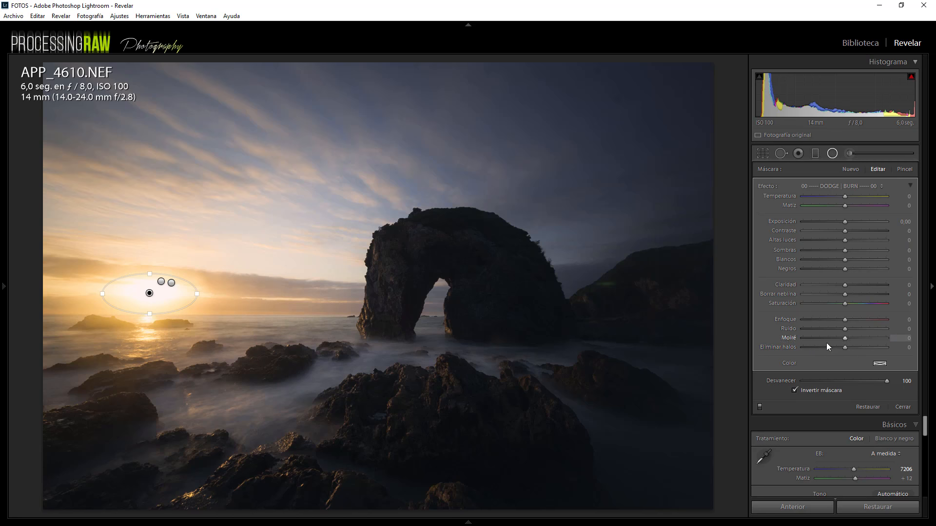
Step: Set the small sun filter's dehaze to −5 and tint it a low-saturation warm colour sampled from the sunset glow
{"action": "left_click", "coordinate": [844, 294]}
{"action": "left_click_drag", "start_coordinate": [844, 295], "coordinate": [842, 294]}
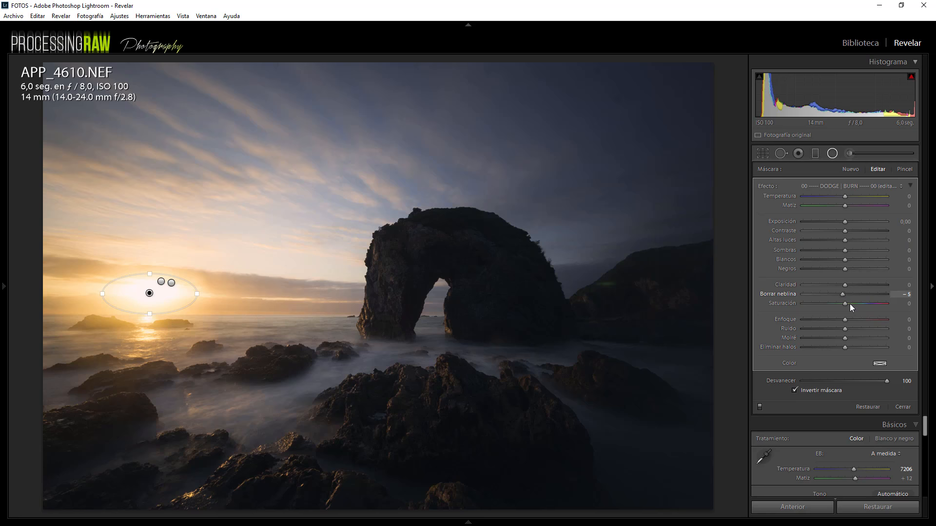
{"action": "left_click", "coordinate": [880, 363]}
{"action": "left_click_drag", "start_coordinate": [839, 370], "coordinate": [215, 287]}
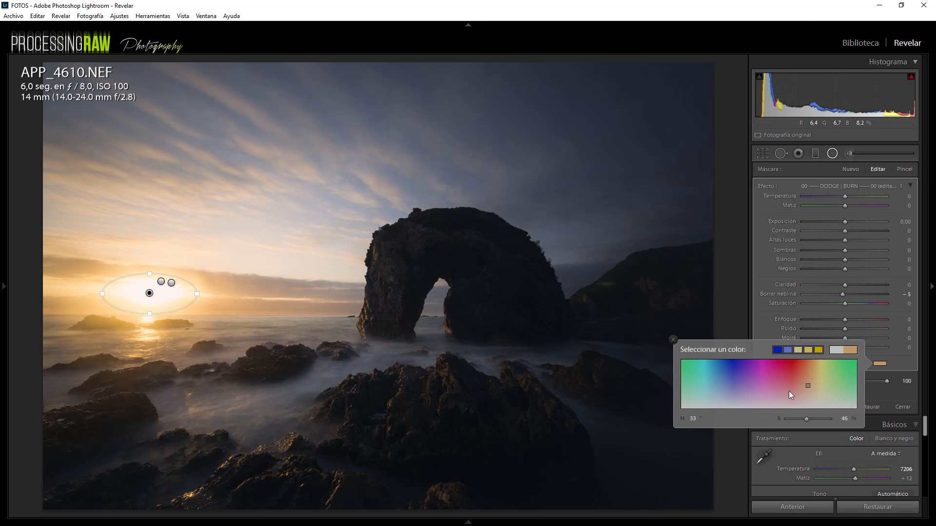
{"action": "left_click_drag", "start_coordinate": [806, 419], "coordinate": [796, 419]}
{"action": "left_click", "coordinate": [673, 340]}
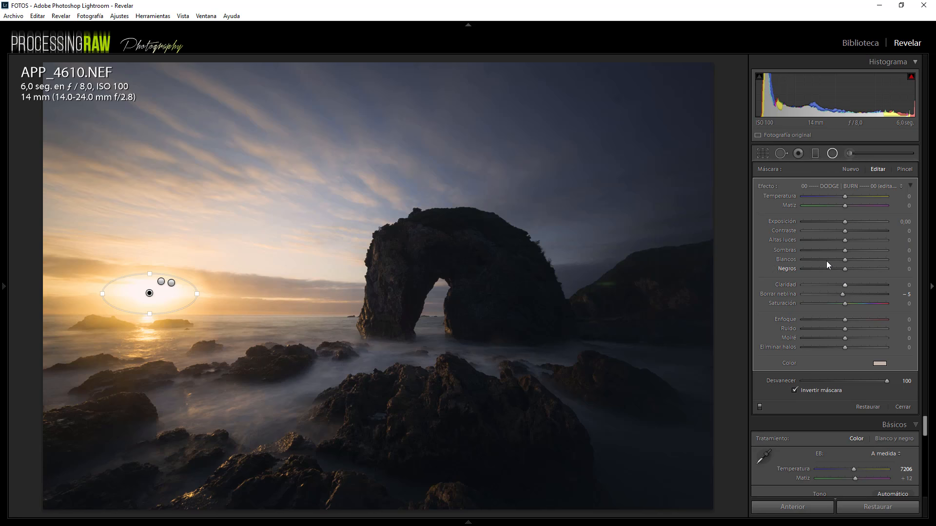
Step: Duplicate the small radial filter over the sun
{"action": "right_click", "coordinate": [148, 294]}
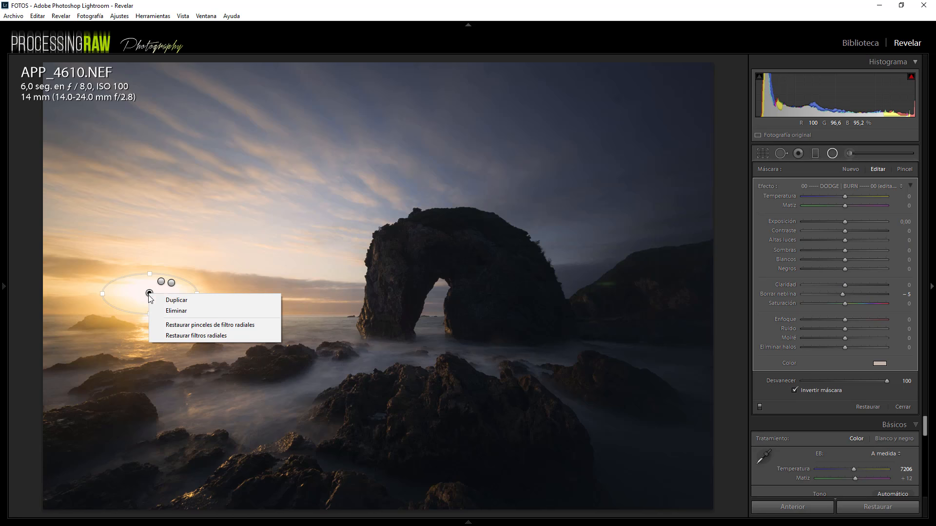
{"action": "left_click", "coordinate": [168, 299]}
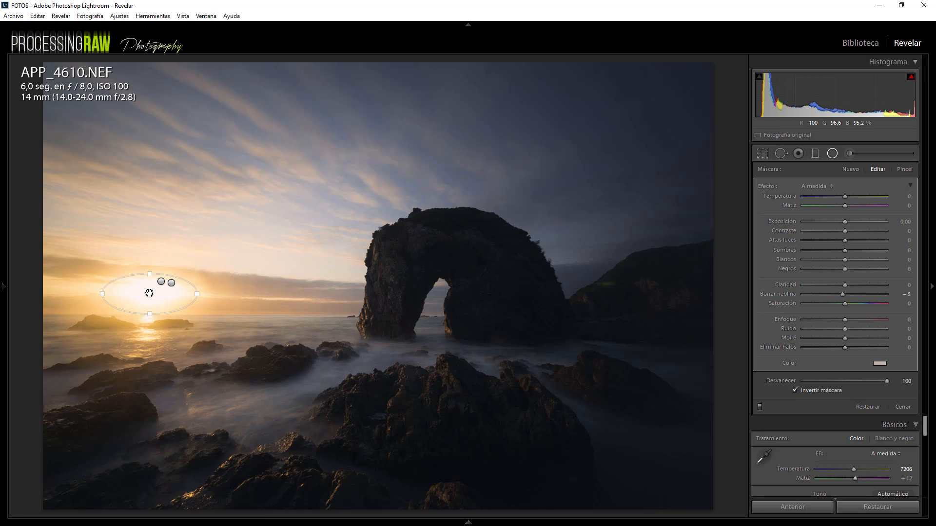
Step: Enlarge the duplicated sun filter, duplicate it again, and shift and stretch that copy into a wider, taller ellipse around the sun
{"action": "left_click_drag", "start_coordinate": [149, 293], "coordinate": [150, 253]}
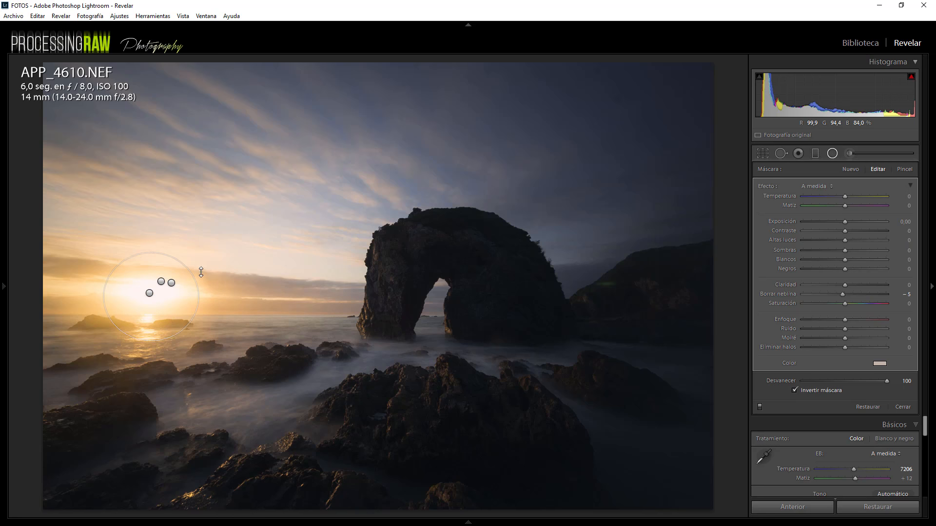
{"action": "left_click_drag", "start_coordinate": [198, 295], "coordinate": [246, 297]}
{"action": "right_click", "coordinate": [150, 295]}
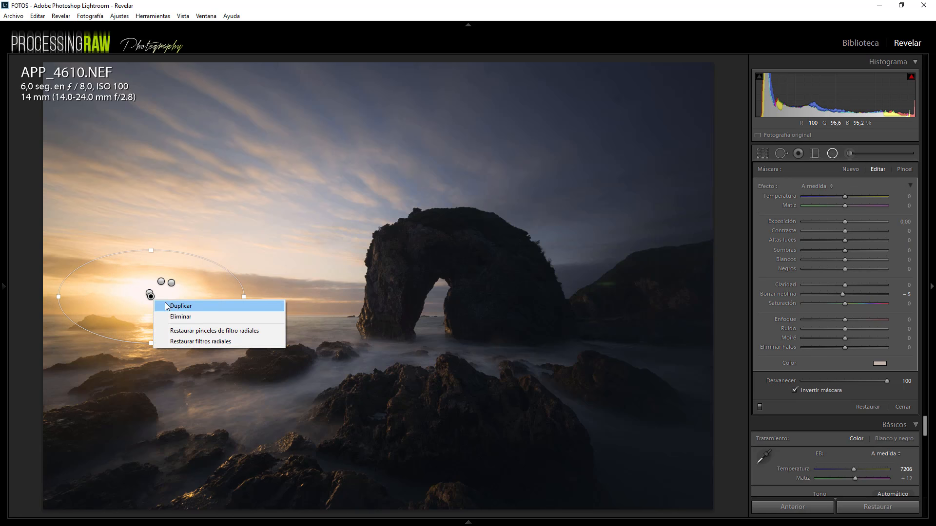
{"action": "left_click", "coordinate": [166, 306]}
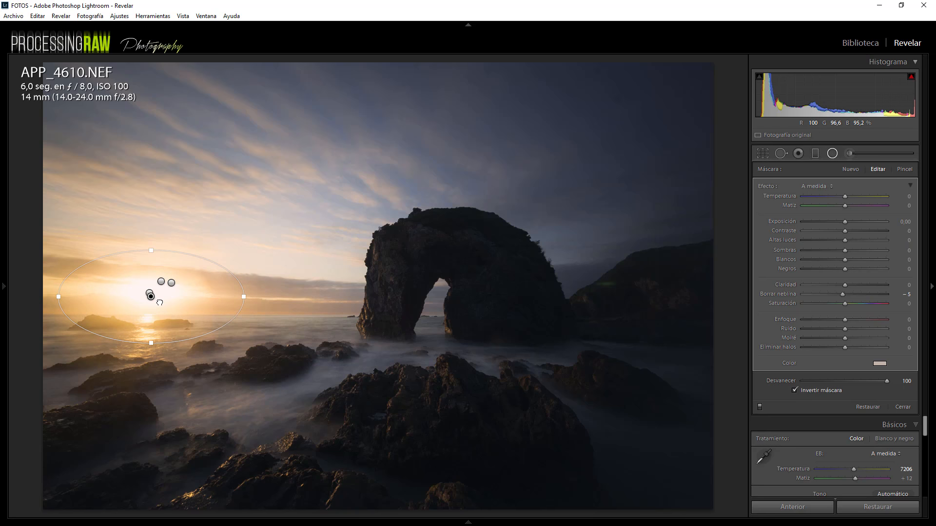
{"action": "left_click_drag", "start_coordinate": [159, 302], "coordinate": [164, 304]}
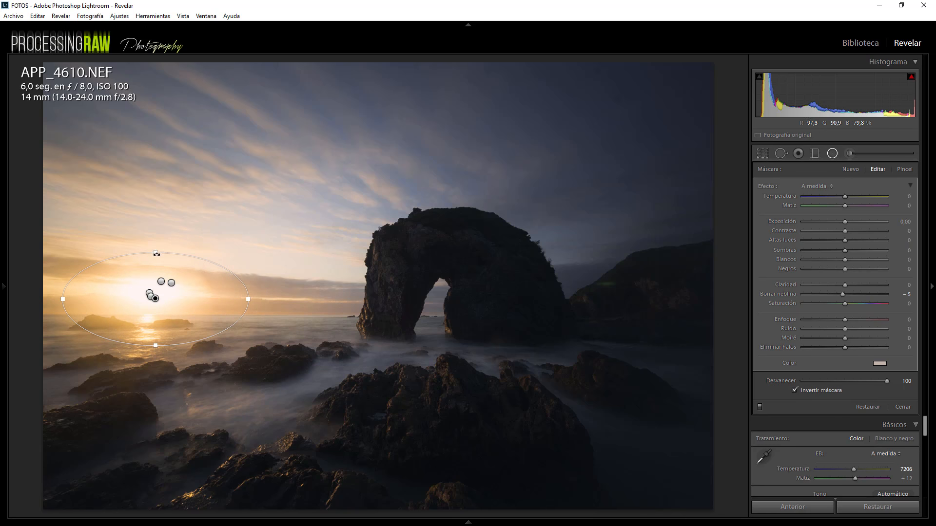
{"action": "left_click_drag", "start_coordinate": [156, 253], "coordinate": [155, 224]}
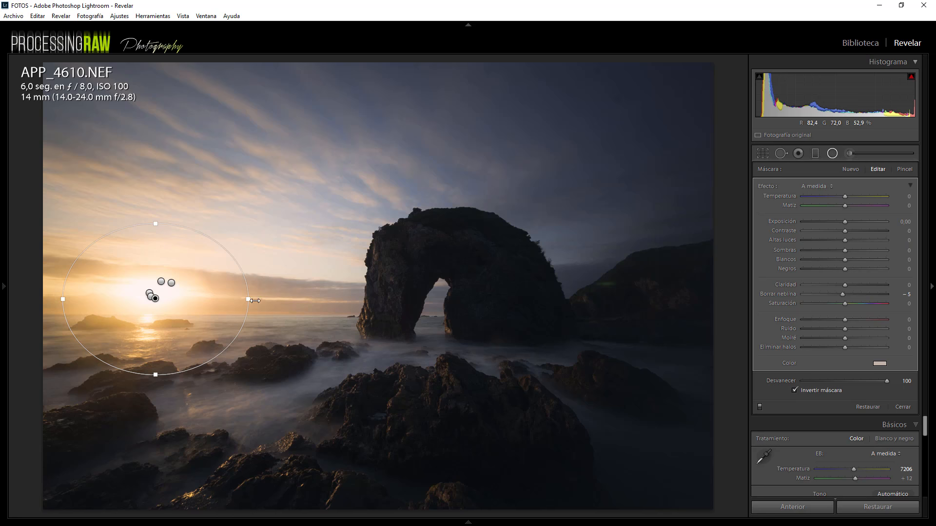
{"action": "left_click_drag", "start_coordinate": [254, 300], "coordinate": [294, 301]}
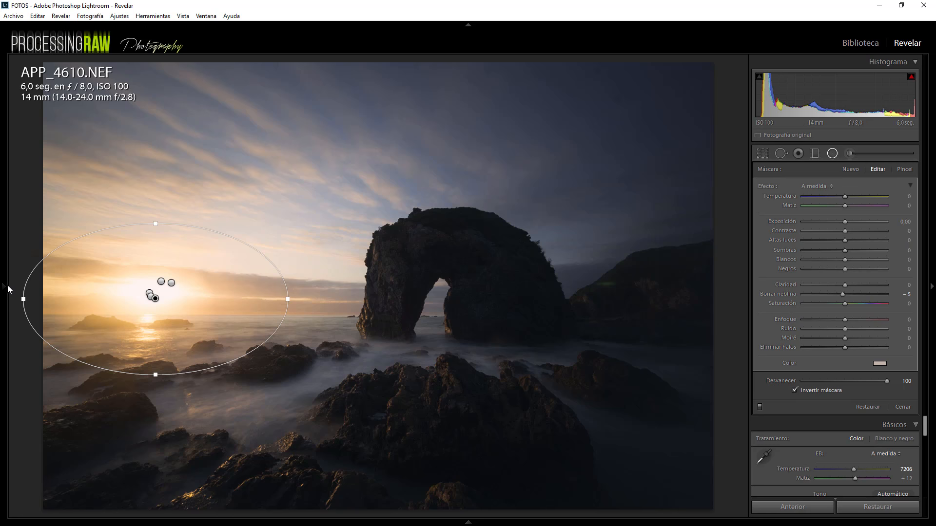
Step: Create a snapshot of the current edit named "Filtros radiales"
{"action": "mouse_move", "coordinate": [4, 289]}
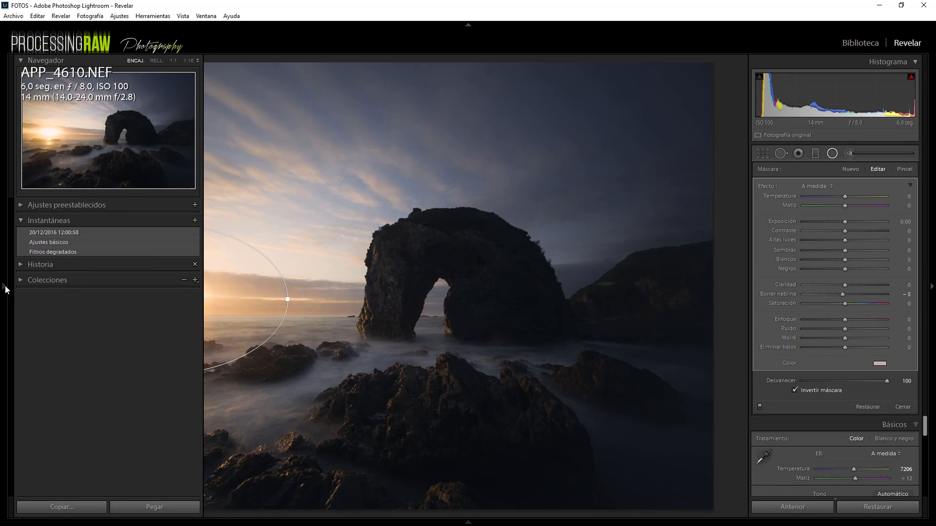
{"action": "left_click", "coordinate": [194, 221]}
{"action": "type", "text": "Filtros radiales"}
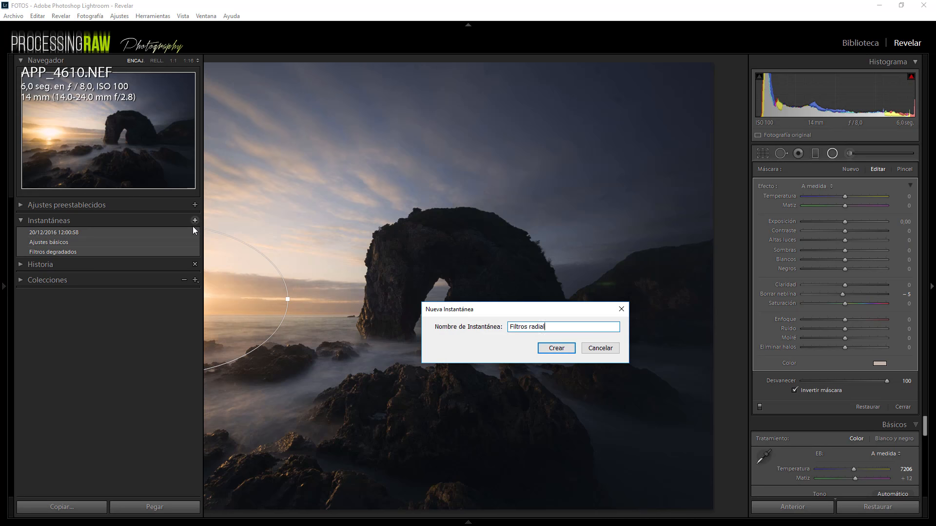
{"action": "left_click", "coordinate": [558, 348]}
Step: Compare the "Ajustes básicos" and "Filtros degradados" snapshots with "Filtros radiales", ending on "Filtros radiales" with the radial filter tool closed
{"action": "mouse_move", "coordinate": [6, 288]}
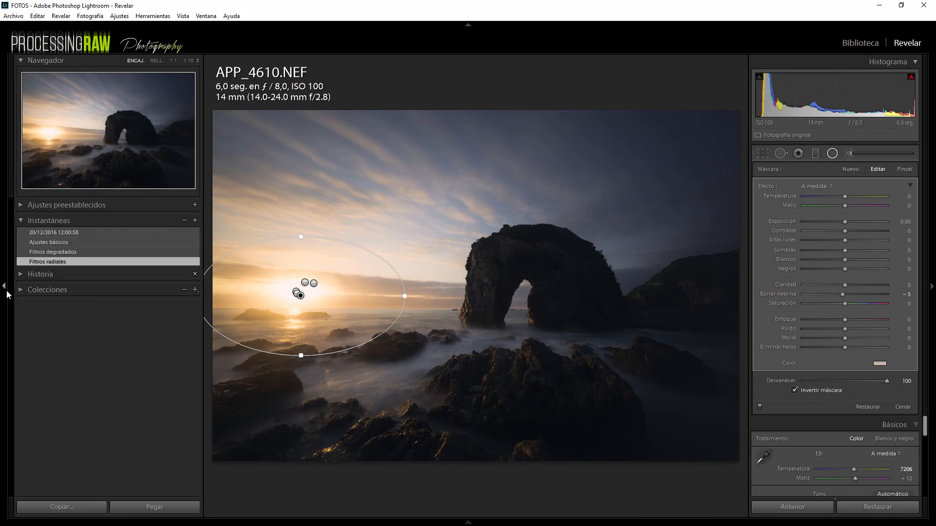
{"action": "left_click", "coordinate": [82, 243]}
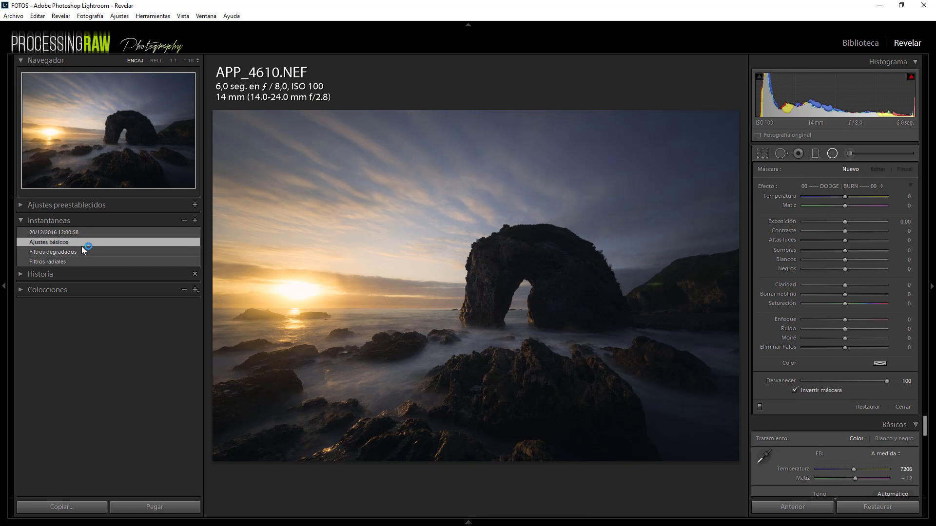
{"action": "left_click", "coordinate": [80, 261]}
{"action": "left_click", "coordinate": [833, 156]}
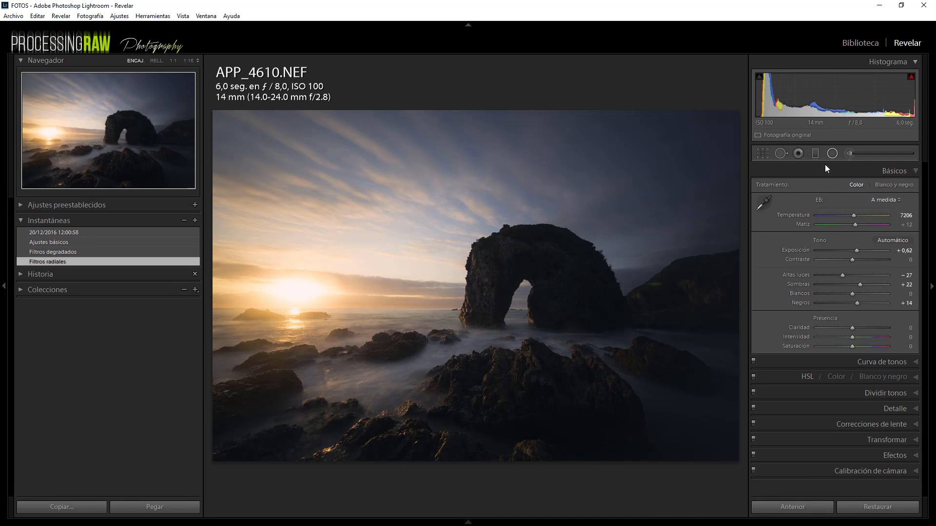
{"action": "left_click", "coordinate": [47, 252]}
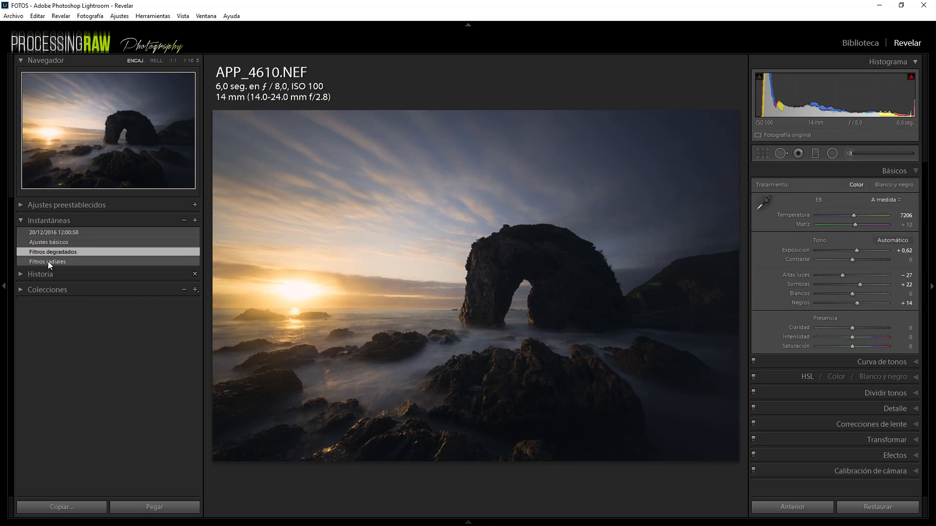
{"action": "left_click", "coordinate": [48, 261]}
{"action": "left_click", "coordinate": [51, 252]}
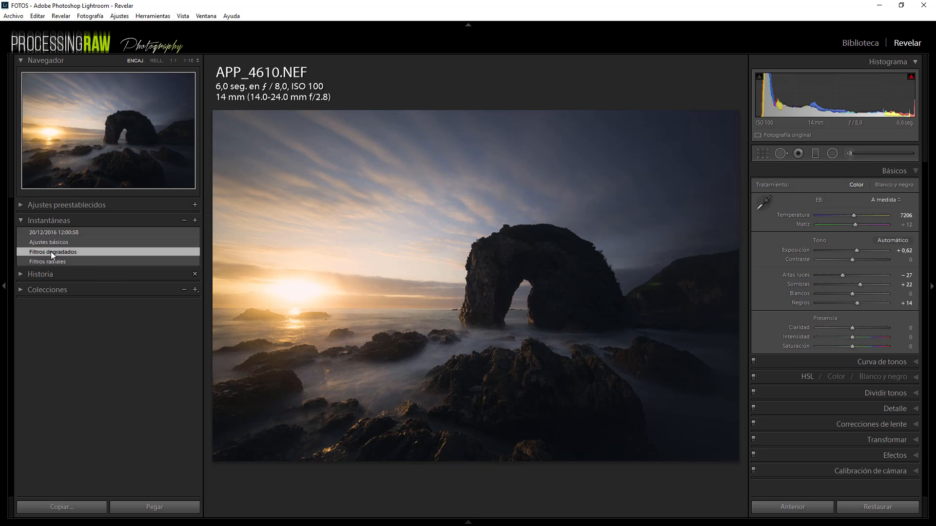
{"action": "left_click", "coordinate": [51, 262]}
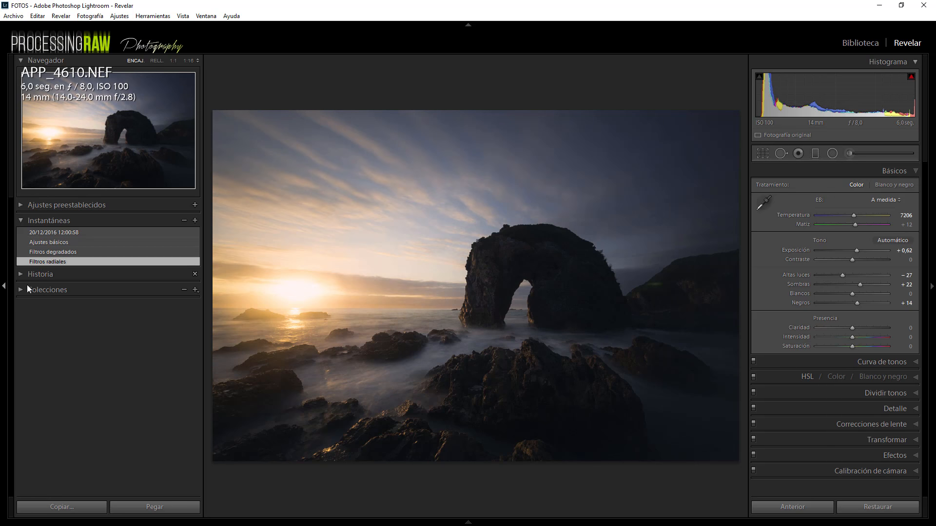
{"action": "left_click", "coordinate": [4, 286]}
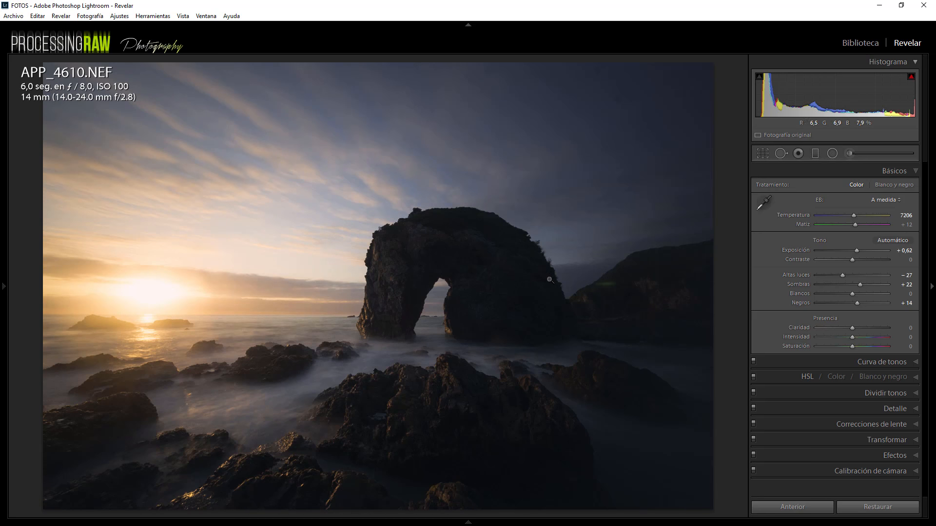
Step: Compare the before and after versions of the photo several times, finishing on the edited version
{"action": "key", "text": "backslash"}
{"action": "key", "text": "backslash"}
{"action": "key", "text": "backslash"}
{"action": "key", "text": "backslash"}
{"action": "key", "text": "backslash"}
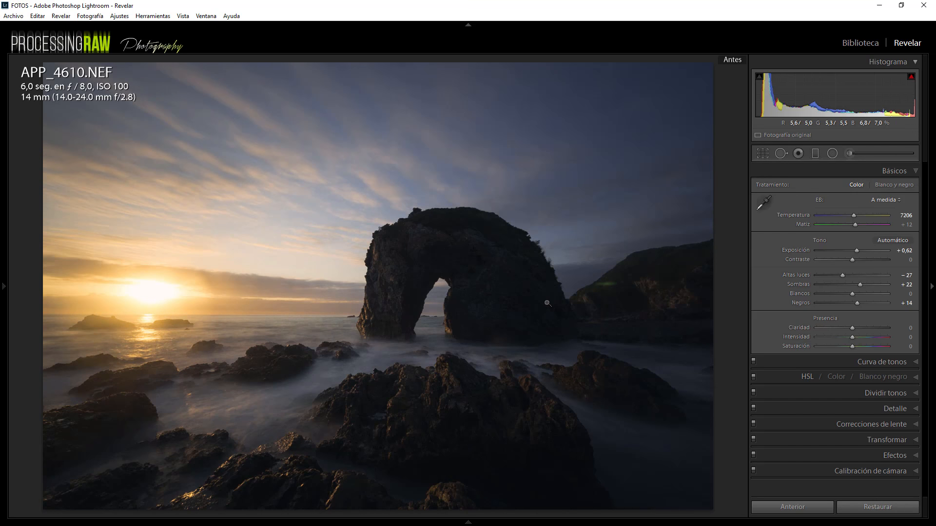
{"action": "key", "text": "backslash"}
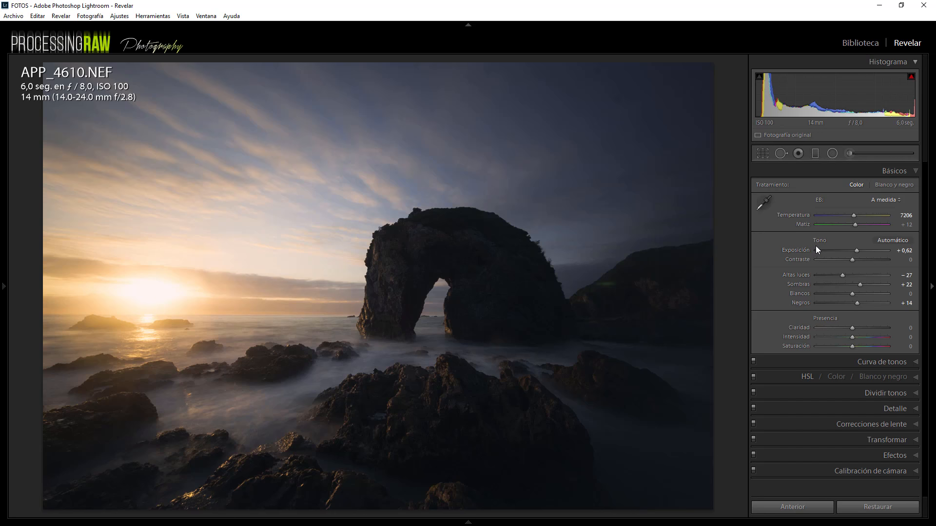
Step: Start a new adjustment brush with exposure 0,26 and a low-saturation warm tint sampled from the sunset glow
{"action": "left_click", "coordinate": [852, 155]}
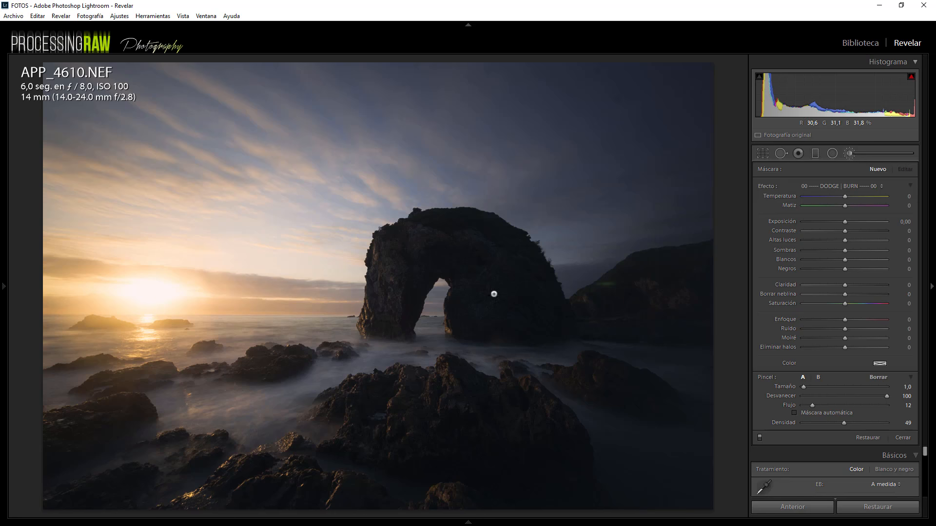
{"action": "left_click_drag", "start_coordinate": [846, 222], "coordinate": [847, 222]}
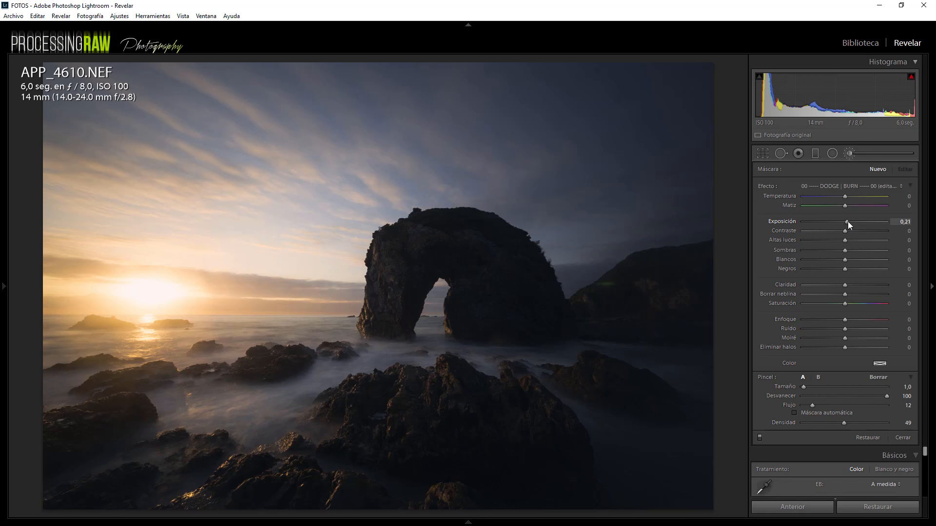
{"action": "left_click", "coordinate": [880, 363]}
{"action": "left_click_drag", "start_coordinate": [829, 366], "coordinate": [221, 282]}
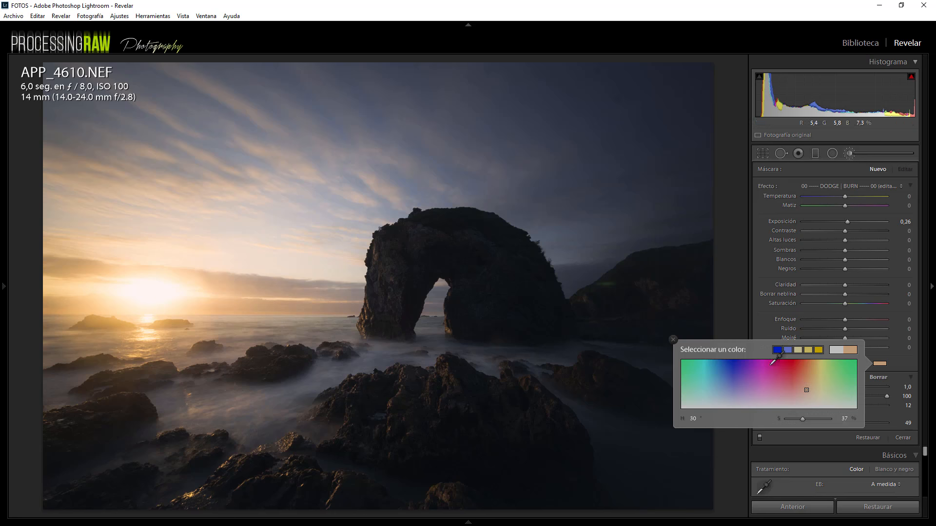
{"action": "left_click_drag", "start_coordinate": [802, 419], "coordinate": [794, 420]}
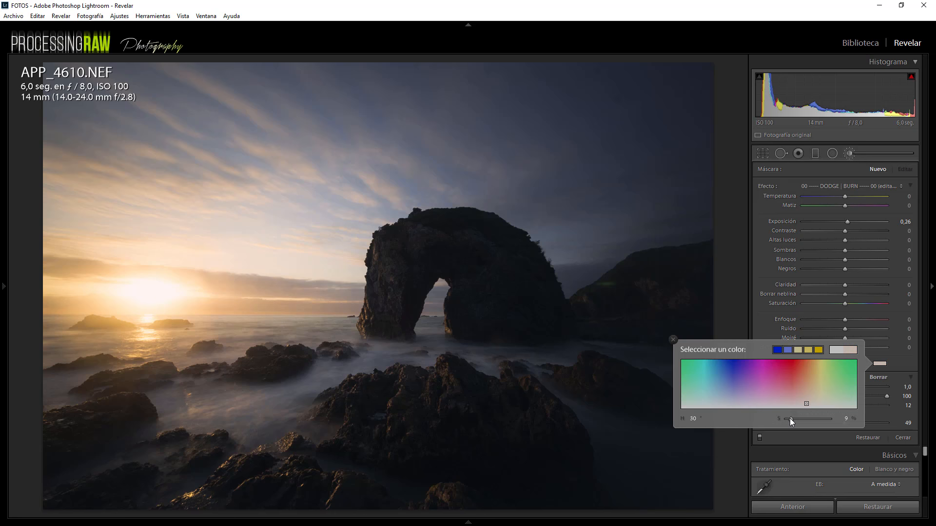
{"action": "left_click", "coordinate": [672, 340]}
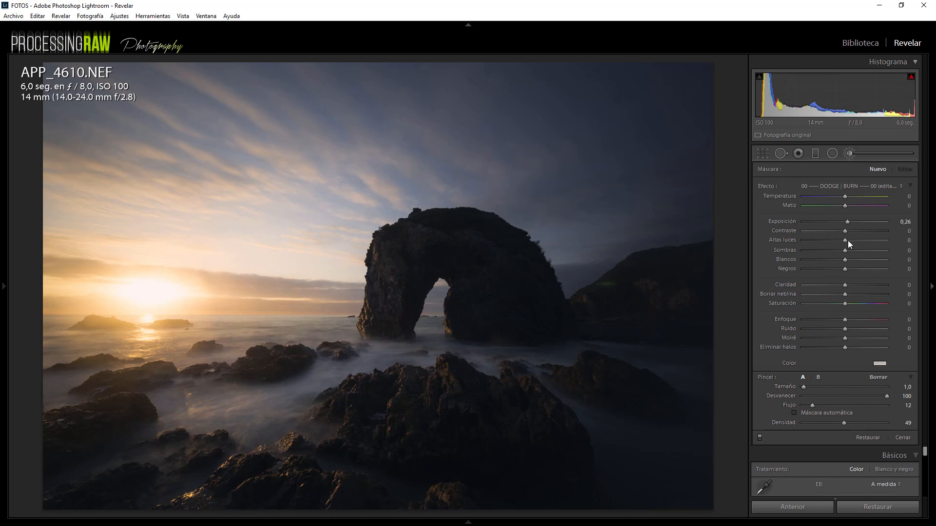
Step: Set the brush's highlights to 6, shadows to 5, flow to 65 and density to 63
{"action": "left_click_drag", "start_coordinate": [847, 250], "coordinate": [848, 242]}
{"action": "left_click_drag", "start_coordinate": [859, 405], "coordinate": [855, 423]}
{"action": "left_click", "coordinate": [854, 422]}
Step: Paint the sunlit faces of the foreground rock's peak with a size 5 brush and show the mask overlay
{"action": "key", "text": "z"}
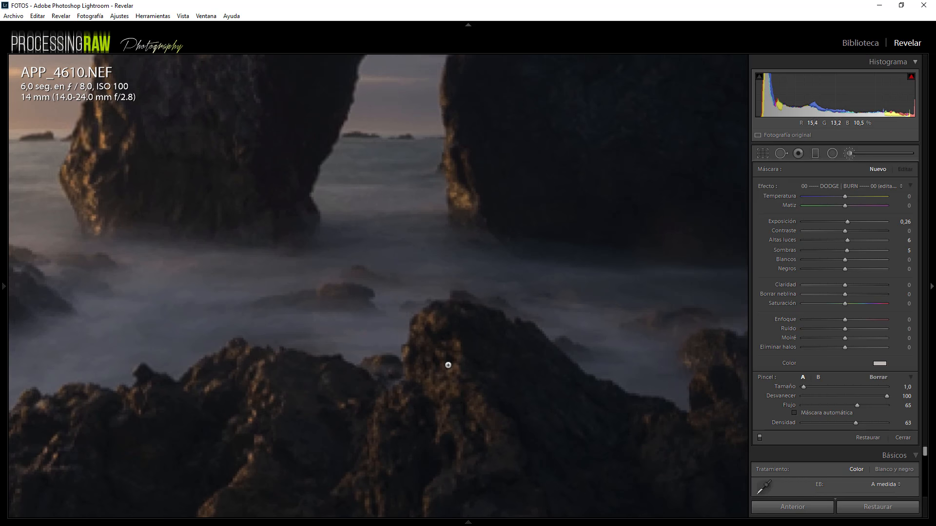
{"action": "left_click_drag", "start_coordinate": [439, 369], "coordinate": [407, 265]}
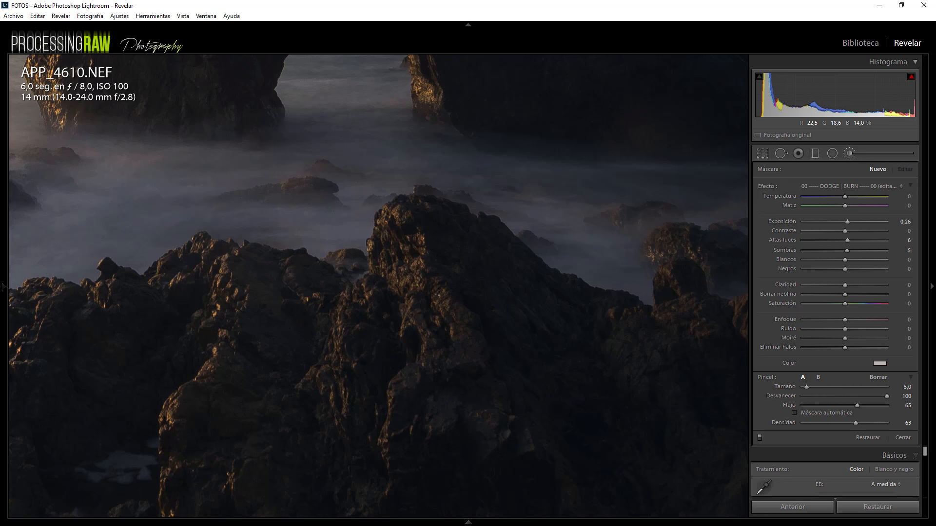
{"action": "left_click_drag", "start_coordinate": [417, 260], "coordinate": [470, 346]}
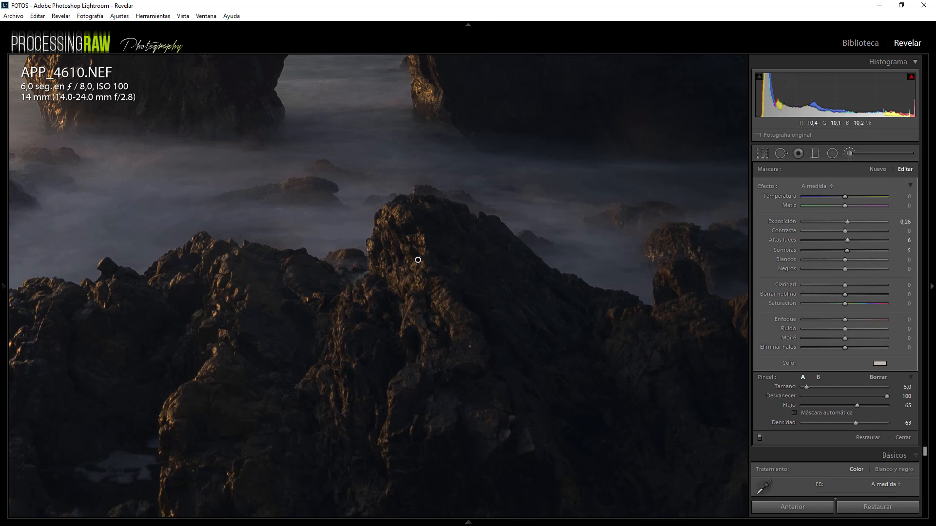
{"action": "key", "text": "o"}
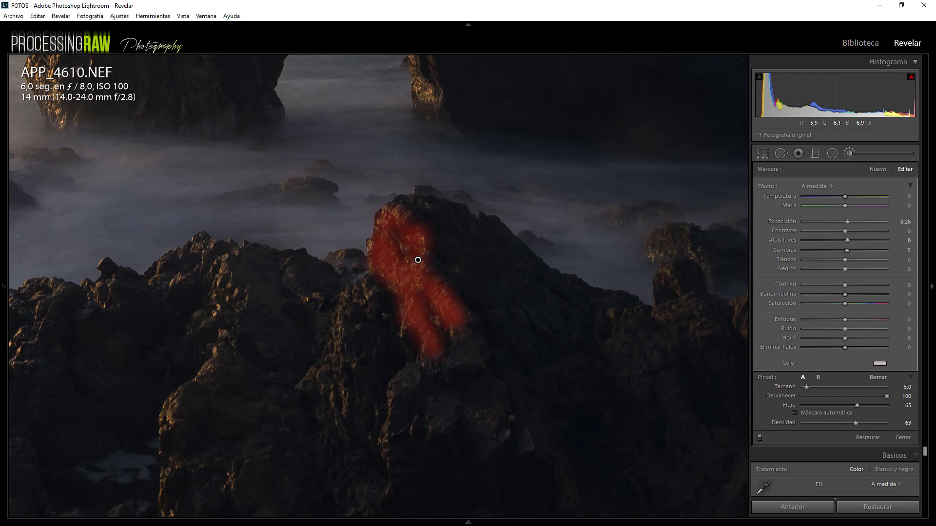
{"action": "mouse_move", "coordinate": [383, 314]}
{"action": "left_mouse_down"}
{"action": "mouse_move", "coordinate": [525, 259]}
{"action": "mouse_move", "coordinate": [518, 244]}
{"action": "mouse_move", "coordinate": [505, 252]}
{"action": "mouse_move", "coordinate": [501, 236]}
{"action": "mouse_move", "coordinate": [486, 251]}
{"action": "mouse_move", "coordinate": [483, 301]}
{"action": "mouse_move", "coordinate": [471, 285]}
{"action": "mouse_move", "coordinate": [470, 340]}
{"action": "mouse_move", "coordinate": [453, 329]}
{"action": "left_mouse_up"}
{"action": "key", "text": "bracketright"}
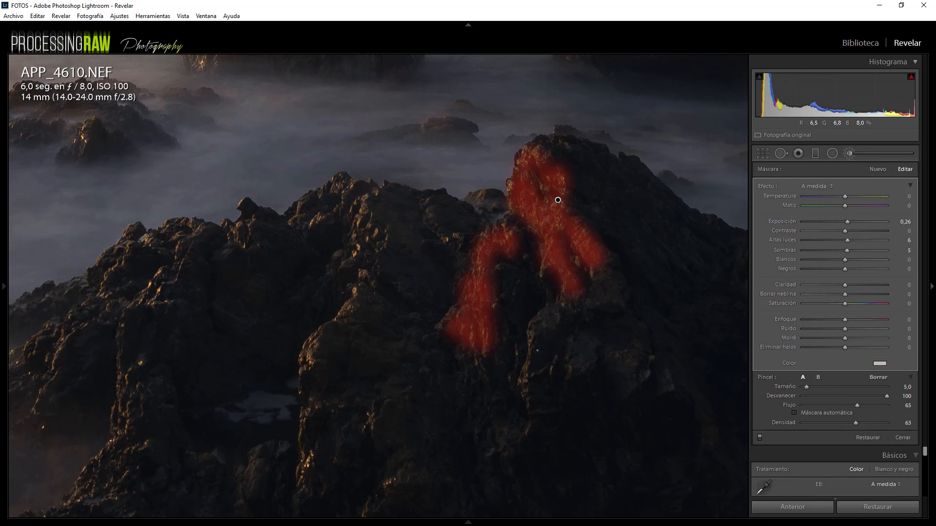
Step: Reduce the brush size to 2 and paint the smaller lit edges below and beside the peak and the small rocks in the water behind
{"action": "key", "text": "bracketleft"}
{"action": "key", "text": "bracketleft"}
{"action": "key", "text": "bracketleft"}
{"action": "mouse_move", "coordinate": [532, 335]}
{"action": "left_mouse_down"}
{"action": "mouse_move", "coordinate": [521, 399]}
{"action": "mouse_move", "coordinate": [524, 372]}
{"action": "mouse_move", "coordinate": [532, 391]}
{"action": "mouse_move", "coordinate": [556, 360]}
{"action": "left_mouse_up"}
{"action": "left_click", "coordinate": [567, 373]}
{"action": "left_click_drag", "start_coordinate": [561, 310], "coordinate": [574, 307]}
{"action": "left_click_drag", "start_coordinate": [459, 291], "coordinate": [422, 198]}
{"action": "left_click_drag", "start_coordinate": [474, 198], "coordinate": [479, 209]}
{"action": "left_click_drag", "start_coordinate": [424, 129], "coordinate": [432, 121]}
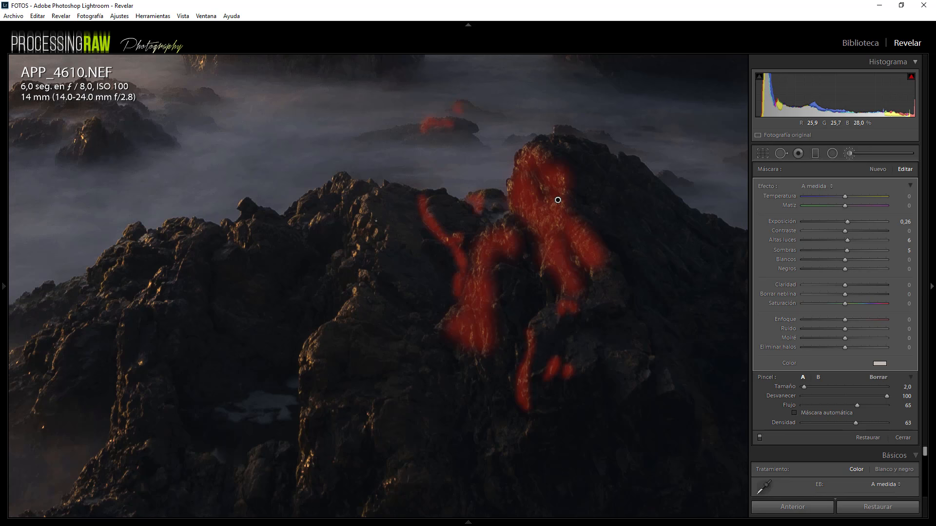
Step: Paint the lit edges along the foreground rock's left ridge, its winding central crest and the small pointed outcrop beside it
{"action": "left_click_drag", "start_coordinate": [355, 229], "coordinate": [368, 198]}
{"action": "left_click", "coordinate": [338, 215]}
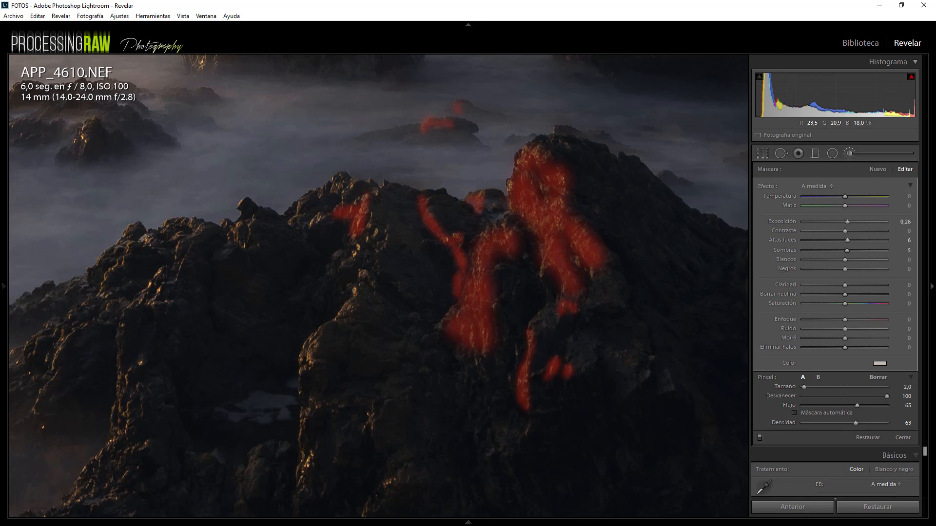
{"action": "left_click_drag", "start_coordinate": [308, 229], "coordinate": [352, 190]}
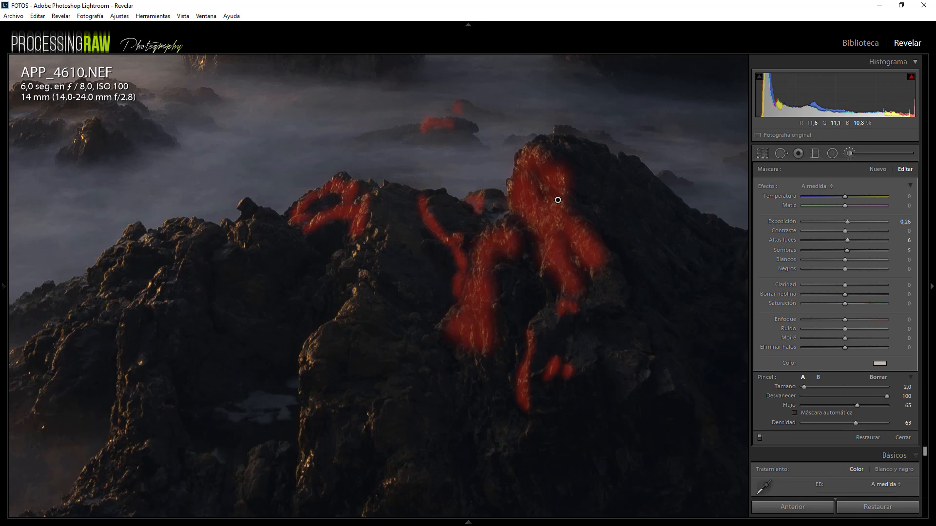
{"action": "mouse_move", "coordinate": [371, 232]}
{"action": "left_mouse_down"}
{"action": "mouse_move", "coordinate": [355, 251]}
{"action": "mouse_move", "coordinate": [362, 288]}
{"action": "mouse_move", "coordinate": [327, 329]}
{"action": "left_mouse_up"}
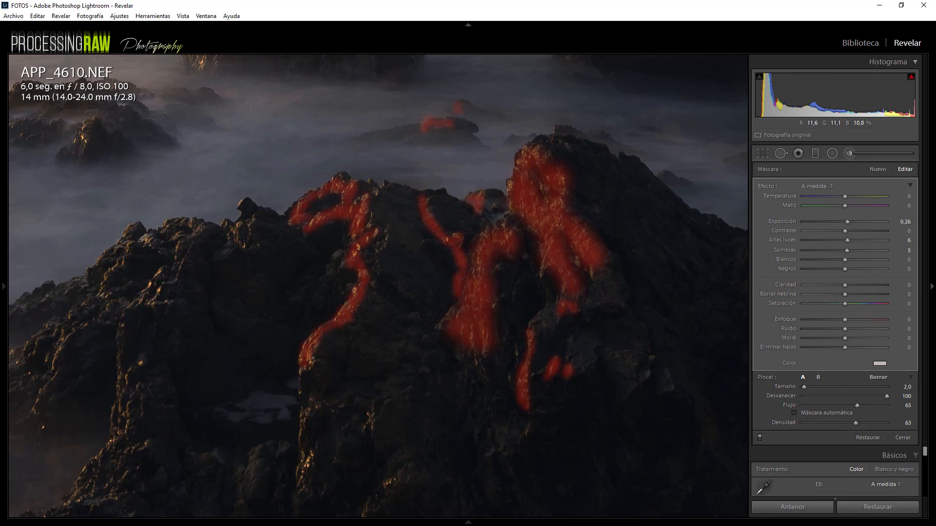
{"action": "left_click_drag", "start_coordinate": [372, 277], "coordinate": [385, 233]}
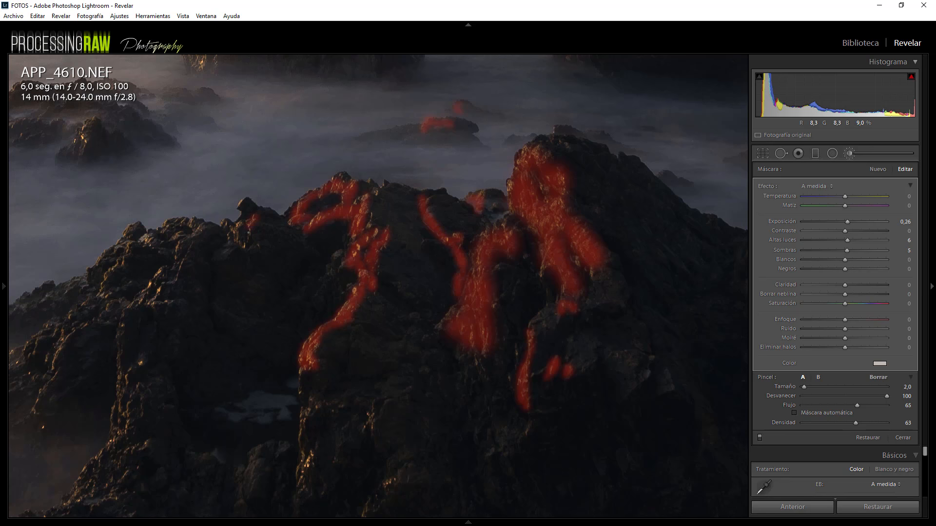
{"action": "left_click_drag", "start_coordinate": [248, 231], "coordinate": [243, 251]}
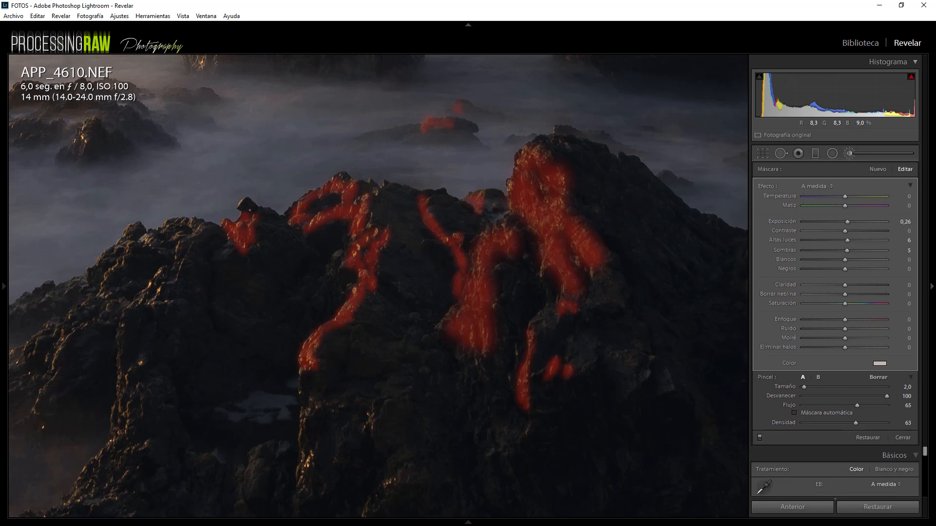
Step: Paint the scattered lit patches on the lower face of the foreground rock, from its lower left edges across to below the peak
{"action": "left_click", "coordinate": [314, 403]}
{"action": "mouse_move", "coordinate": [312, 412]}
{"action": "left_mouse_down"}
{"action": "mouse_move", "coordinate": [300, 474]}
{"action": "mouse_move", "coordinate": [339, 459]}
{"action": "mouse_move", "coordinate": [375, 408]}
{"action": "left_mouse_up"}
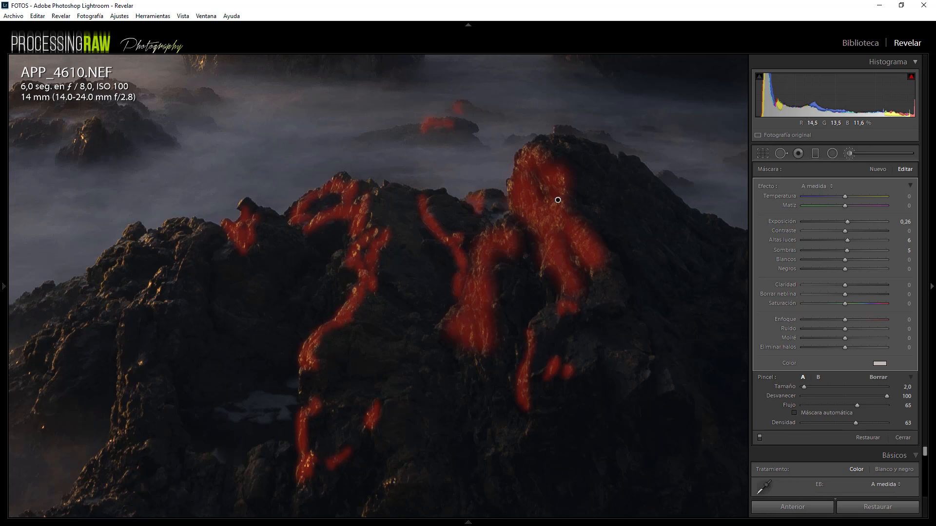
{"action": "left_click_drag", "start_coordinate": [394, 480], "coordinate": [366, 512]}
{"action": "left_click_drag", "start_coordinate": [471, 365], "coordinate": [483, 376]}
{"action": "mouse_move", "coordinate": [506, 432]}
{"action": "left_mouse_down"}
{"action": "mouse_move", "coordinate": [498, 446]}
{"action": "mouse_move", "coordinate": [532, 430]}
{"action": "left_mouse_up"}
{"action": "mouse_move", "coordinate": [575, 367]}
{"action": "left_mouse_down"}
{"action": "mouse_move", "coordinate": [597, 348]}
{"action": "mouse_move", "coordinate": [618, 360]}
{"action": "mouse_move", "coordinate": [627, 385]}
{"action": "mouse_move", "coordinate": [634, 353]}
{"action": "mouse_move", "coordinate": [642, 371]}
{"action": "mouse_move", "coordinate": [651, 355]}
{"action": "left_mouse_up"}
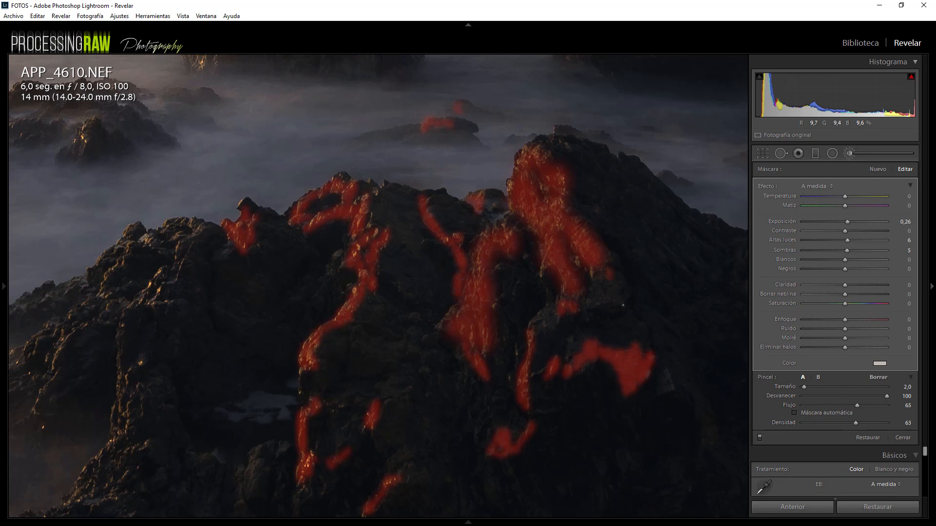
Step: Paint the lit patch on the shaded side below the foreground rock's peak and the lit edges of its outer slope toward the sun
{"action": "mouse_move", "coordinate": [622, 305]}
{"action": "left_mouse_down"}
{"action": "mouse_move", "coordinate": [608, 266]}
{"action": "mouse_move", "coordinate": [587, 300]}
{"action": "left_mouse_up"}
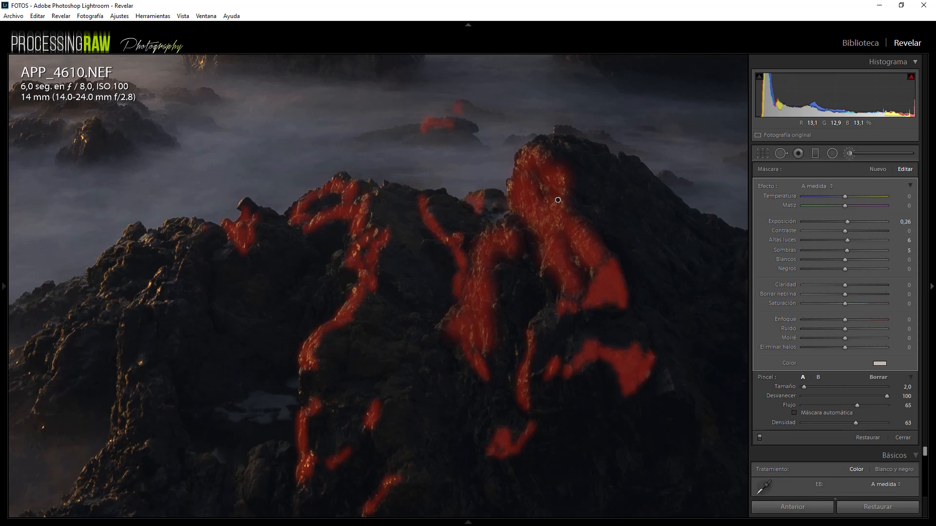
{"action": "mouse_move", "coordinate": [187, 247]}
{"action": "left_mouse_down"}
{"action": "mouse_move", "coordinate": [170, 281]}
{"action": "mouse_move", "coordinate": [181, 246]}
{"action": "mouse_move", "coordinate": [131, 306]}
{"action": "left_mouse_up"}
{"action": "left_click_drag", "start_coordinate": [128, 253], "coordinate": [105, 288]}
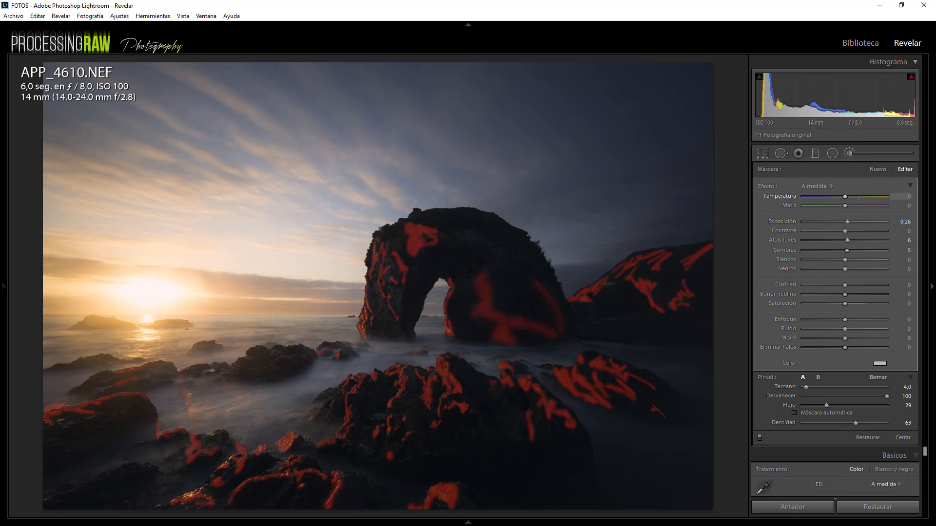
Step: Hide the mask overlay and compare the photo without and with the brush adjustments
{"action": "key", "text": "o"}
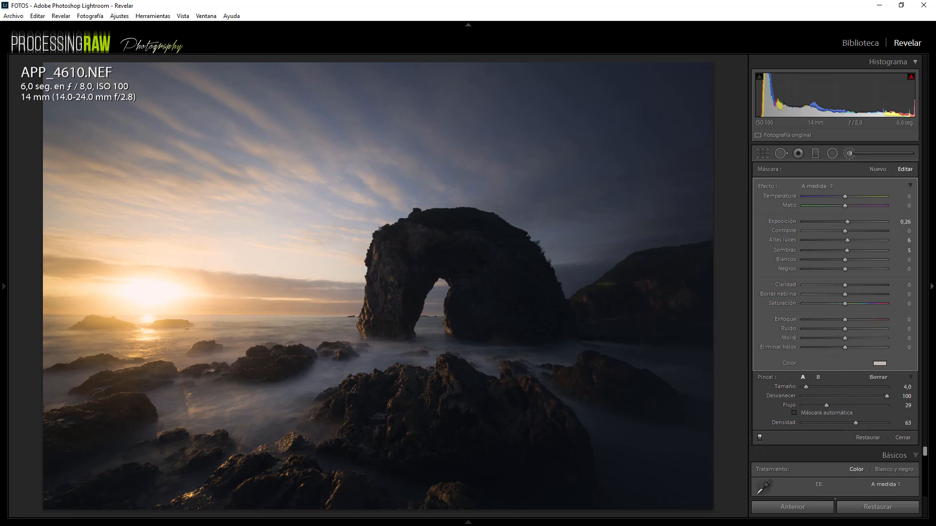
{"action": "left_click", "coordinate": [759, 438]}
{"action": "left_click", "coordinate": [759, 438]}
Step: Set the brush flow to 26, paint a wash over the arch's sun-facing pillar at size 6, and show the mask overlay
{"action": "left_click_drag", "start_coordinate": [826, 405], "coordinate": [824, 405]}
{"action": "scroll", "coordinate": [505, 382], "scroll_direction": "up", "scroll_amount": 4}
{"action": "scroll", "coordinate": [505, 382], "scroll_direction": "down", "scroll_amount": 2}
{"action": "key", "text": "o"}
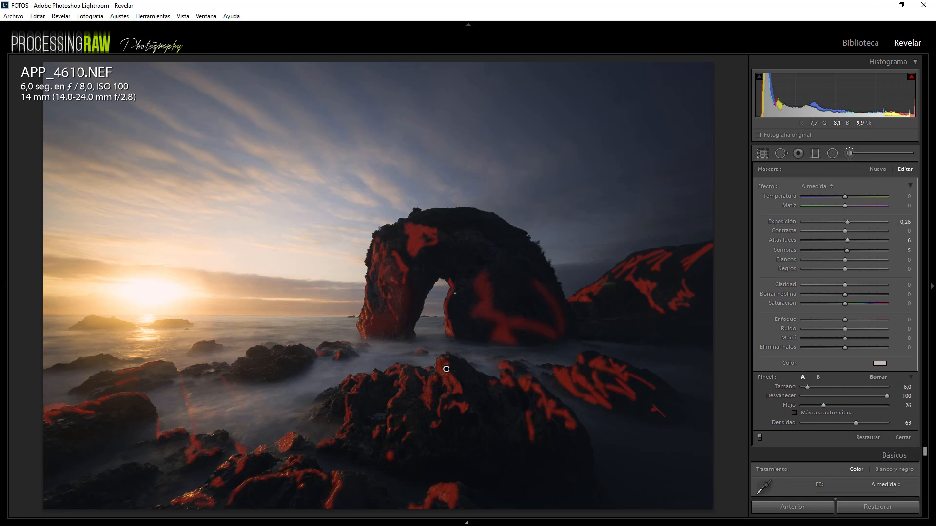
{"action": "key", "text": "bracketright"}
{"action": "key", "text": "bracketright"}
{"action": "key", "text": "bracketleft"}
{"action": "key", "text": "bracketleft"}
{"action": "mouse_move", "coordinate": [439, 369]}
{"action": "left_mouse_down"}
{"action": "mouse_move", "coordinate": [418, 389]}
{"action": "mouse_move", "coordinate": [437, 415]}
{"action": "left_mouse_up"}
{"action": "scroll", "coordinate": [403, 376], "scroll_direction": "up", "scroll_amount": 2}
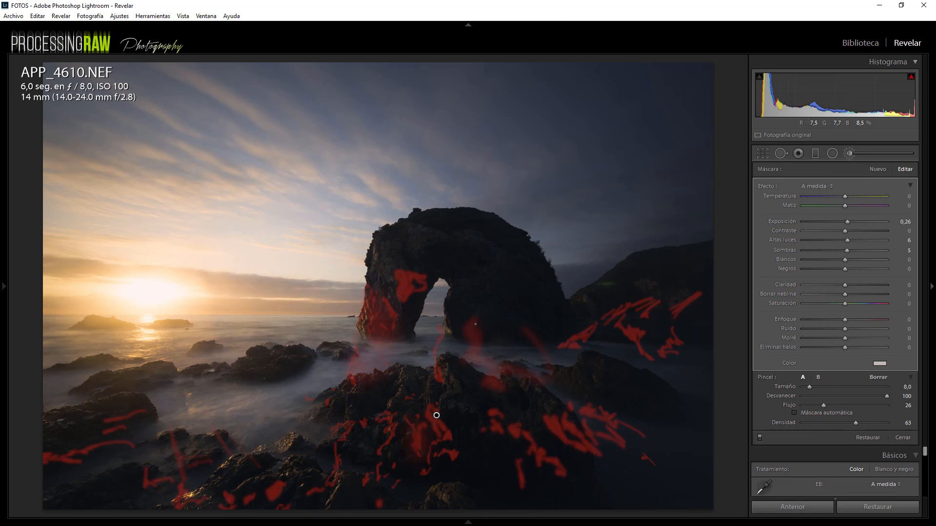
{"action": "key", "text": "ctrl+z"}
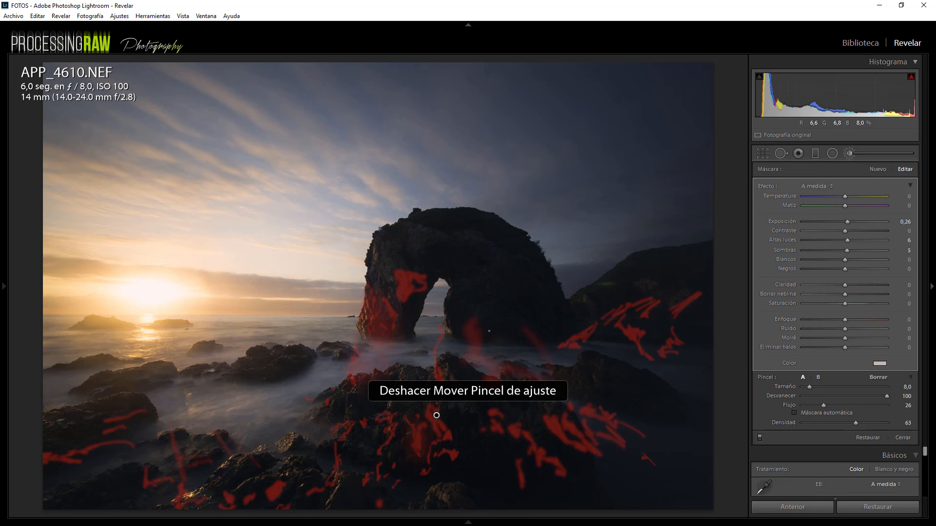
{"action": "scroll", "coordinate": [446, 369], "scroll_direction": "up", "scroll_amount": 1}
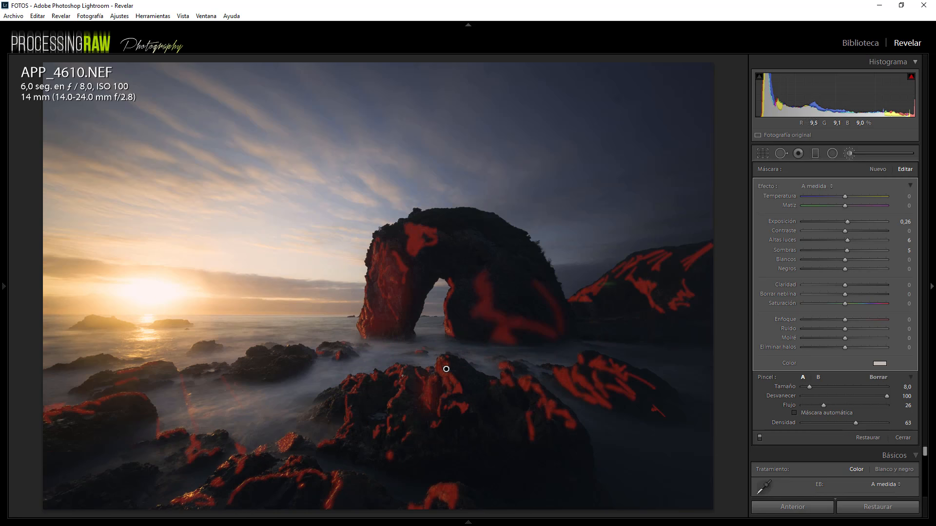
Step: Paint broader light over the foreground rocks, the distant hill and the arch with a size 5 brush, and hide the mask overlay
{"action": "scroll", "coordinate": [446, 369], "scroll_direction": "down", "scroll_amount": 4}
{"action": "left_click_drag", "start_coordinate": [532, 388], "coordinate": [503, 373]}
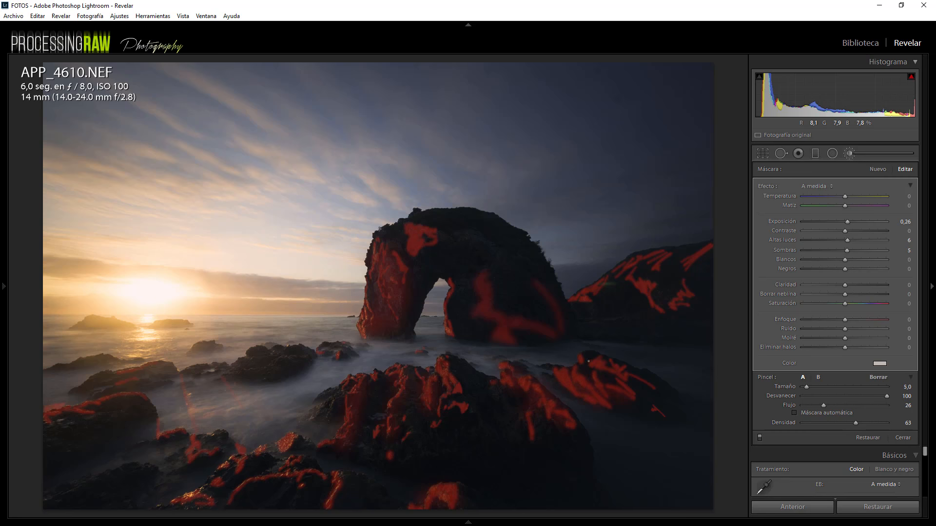
{"action": "left_click_drag", "start_coordinate": [645, 261], "coordinate": [644, 287]}
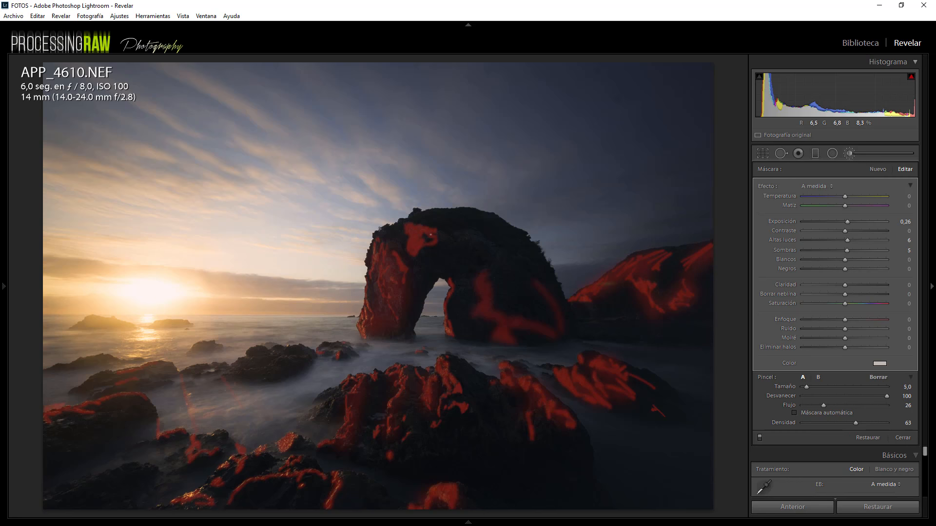
{"action": "left_click_drag", "start_coordinate": [464, 238], "coordinate": [429, 238]}
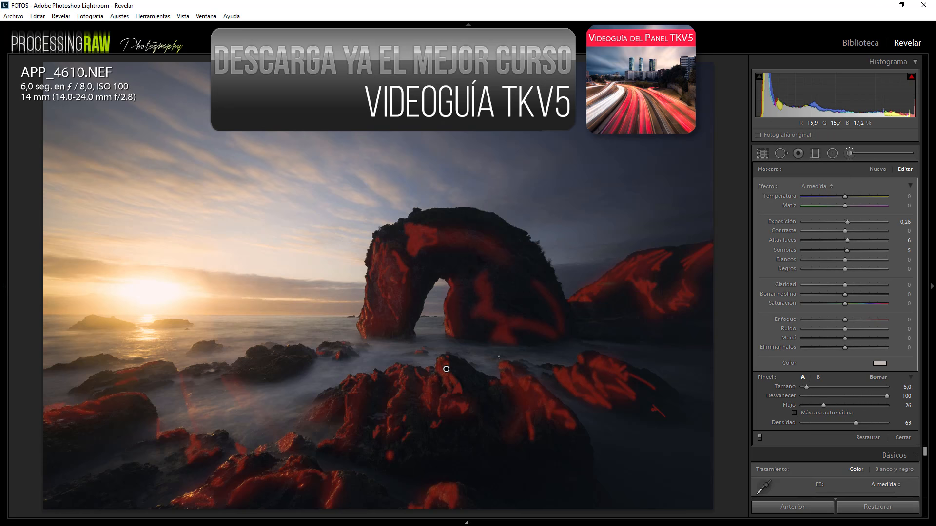
{"action": "key", "text": "o"}
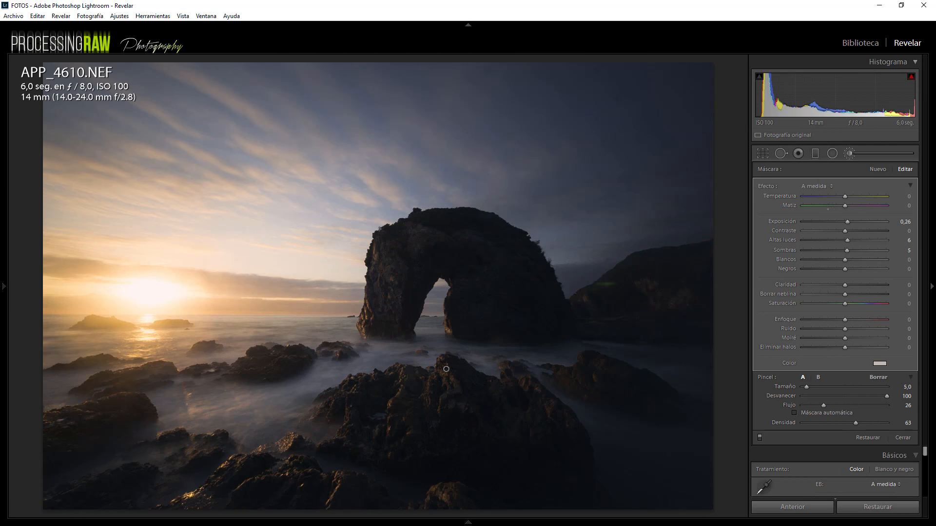
Step: Start a new adjustment brush mask, reset its effect settings and set the exposure to −0.26
{"action": "left_click", "coordinate": [878, 169]}
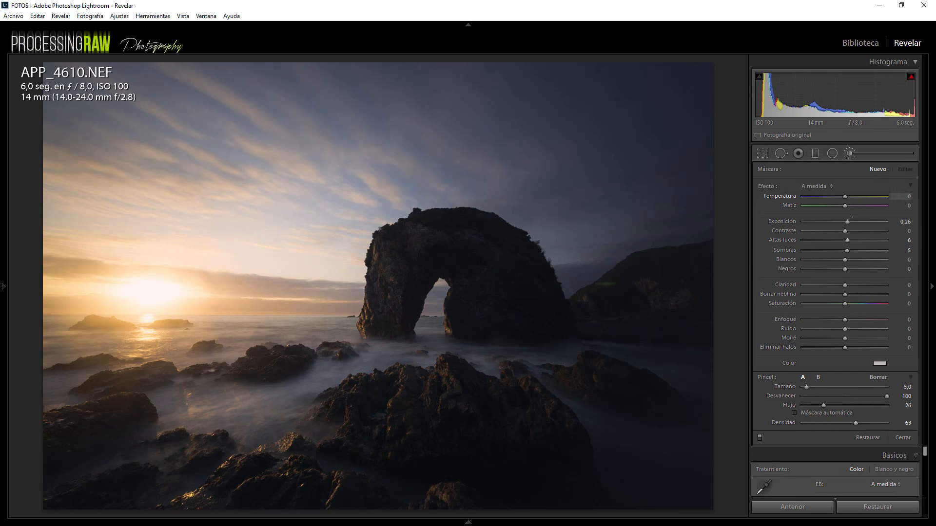
{"action": "double_click", "coordinate": [767, 186]}
{"action": "left_click_drag", "start_coordinate": [782, 221], "coordinate": [772, 221]}
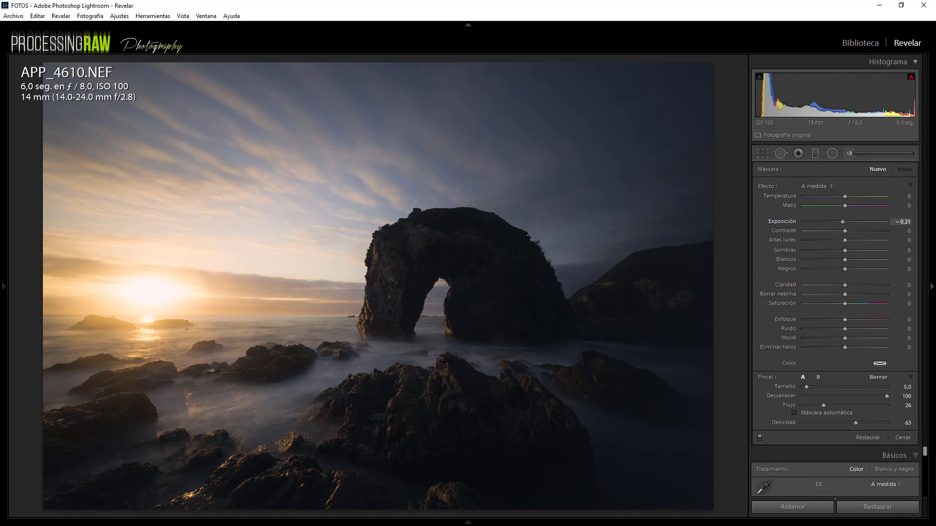
Step: Darken the arch's inner pillar, the area above its opening, its shaded outer side and the hill with a size 5 brush, showing the mask overlay
{"action": "left_click_drag", "start_coordinate": [438, 260], "coordinate": [417, 275]}
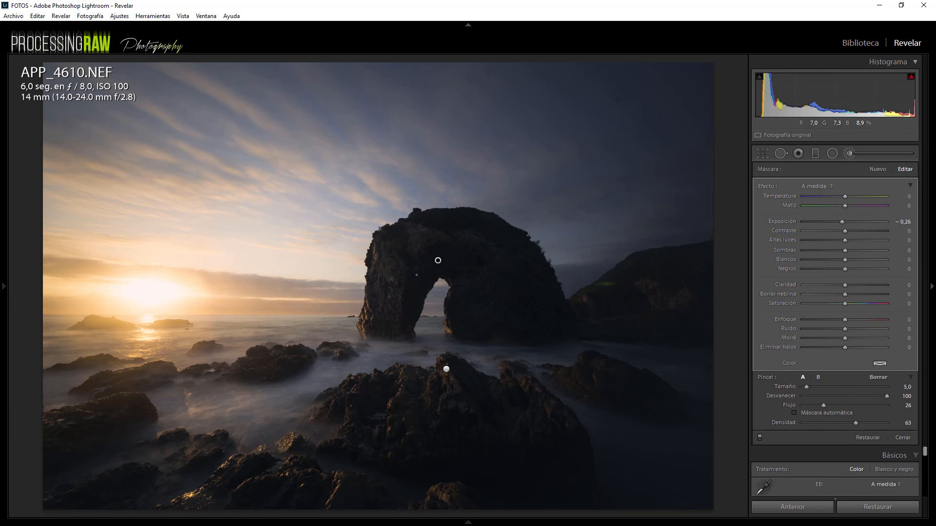
{"action": "key", "text": "o"}
{"action": "scroll", "coordinate": [413, 280], "scroll_direction": "up", "scroll_amount": 2}
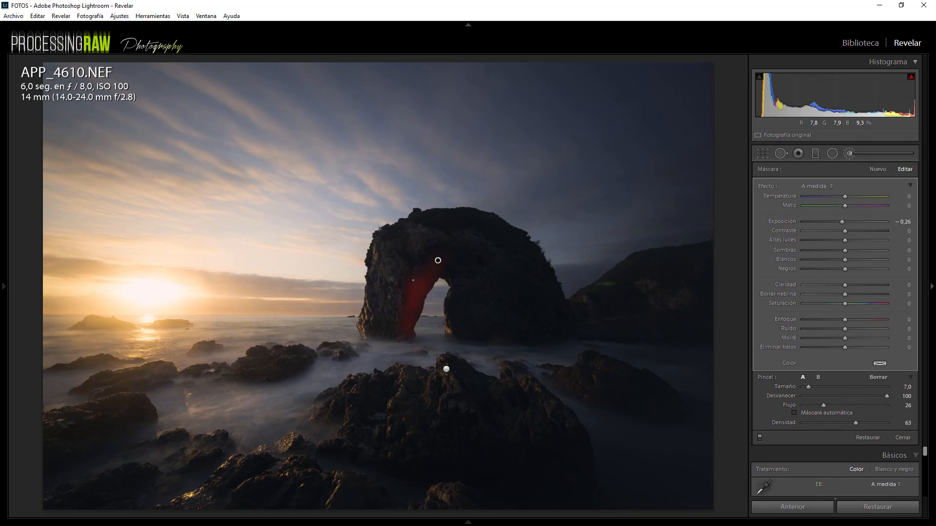
{"action": "scroll", "coordinate": [414, 277], "scroll_direction": "down", "scroll_amount": 4}
{"action": "left_click_drag", "start_coordinate": [436, 265], "coordinate": [404, 246]}
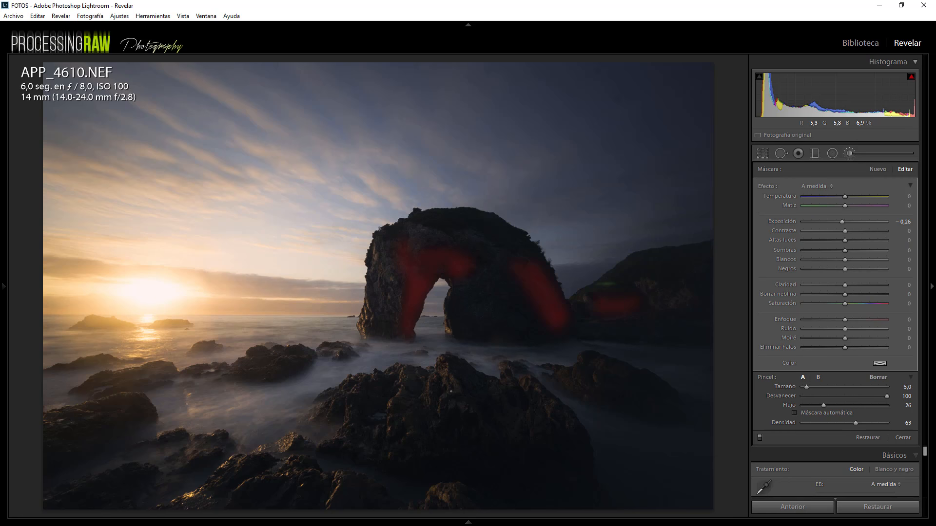
Step: Paint the darkening brush over the shaded faces of the foreground, side and shoreline rocks and the arch's base, reducing the size to 4
{"action": "left_click_drag", "start_coordinate": [459, 369], "coordinate": [491, 422]}
{"action": "left_click_drag", "start_coordinate": [611, 383], "coordinate": [670, 402]}
{"action": "left_click", "coordinate": [519, 400]}
{"action": "scroll", "coordinate": [488, 397], "scroll_direction": "down", "scroll_amount": 1}
{"action": "left_click_drag", "start_coordinate": [416, 383], "coordinate": [424, 421]}
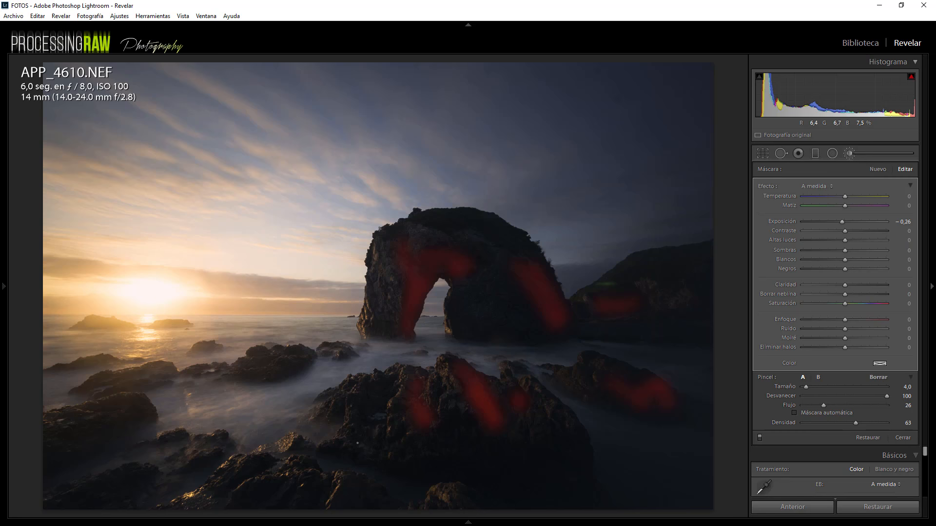
{"action": "mouse_move", "coordinate": [383, 390]}
{"action": "left_mouse_down"}
{"action": "mouse_move", "coordinate": [351, 452]}
{"action": "mouse_move", "coordinate": [386, 462]}
{"action": "left_mouse_up"}
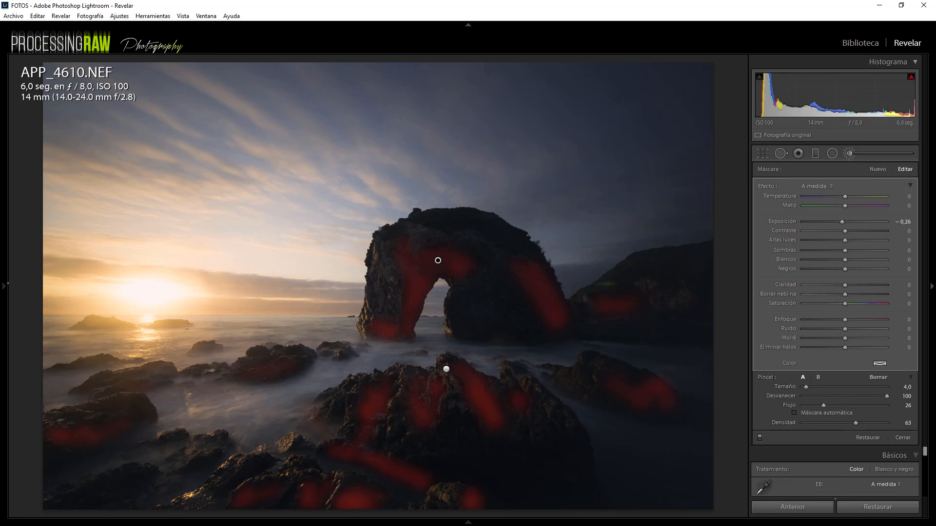
Step: Save the current state of the photo as a snapshot named "pincel de ajuste"
{"action": "mouse_move", "coordinate": [3, 286]}
{"action": "left_click", "coordinate": [195, 221]}
{"action": "type", "text": "pincel de ajuste"}
{"action": "key", "text": "Return"}
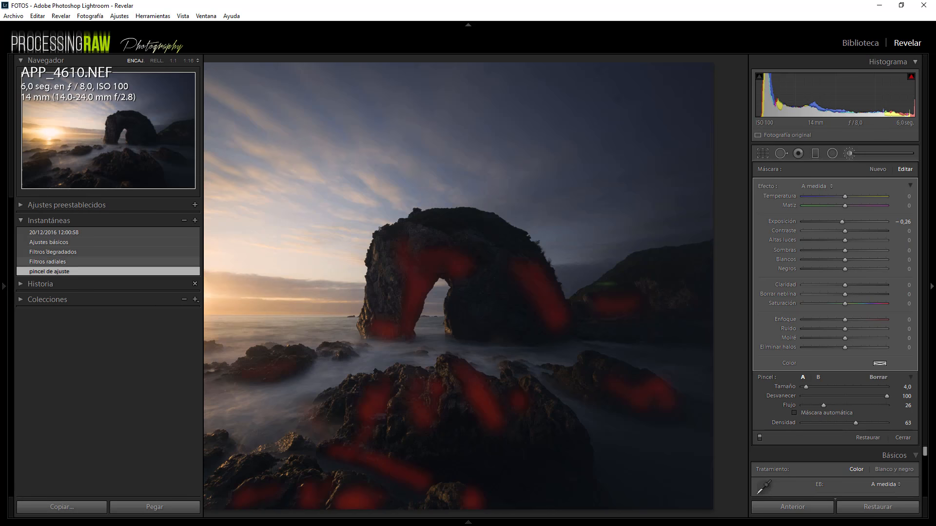
Step: Compare the snapshots Ajustes básicos, Filtros degradados, Filtros radiales and pincel de ajuste one after another, finishing on pincel de ajuste
{"action": "left_click", "coordinate": [49, 243]}
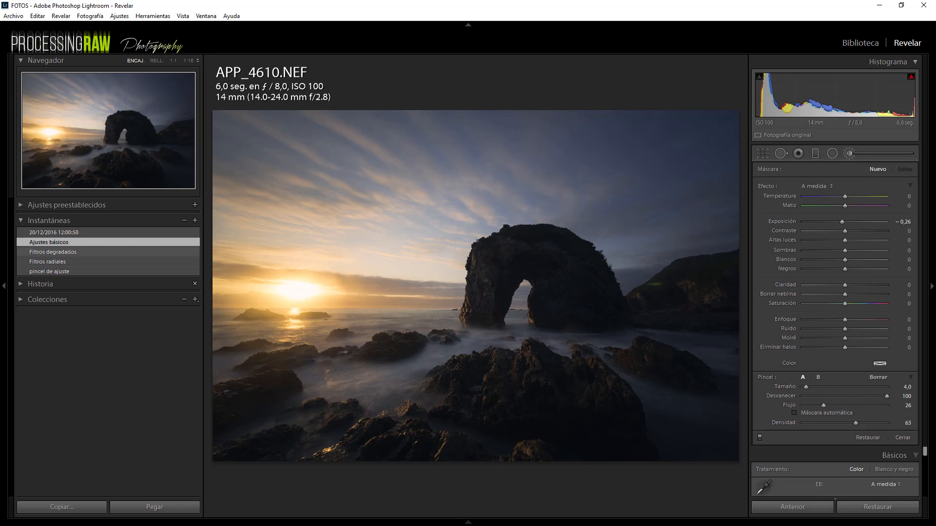
{"action": "left_click", "coordinate": [71, 252]}
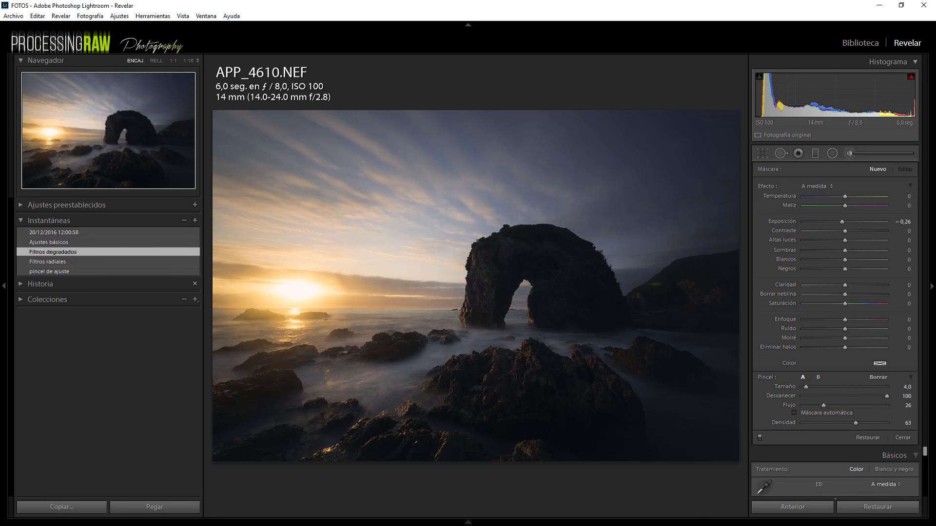
{"action": "left_click", "coordinate": [67, 263]}
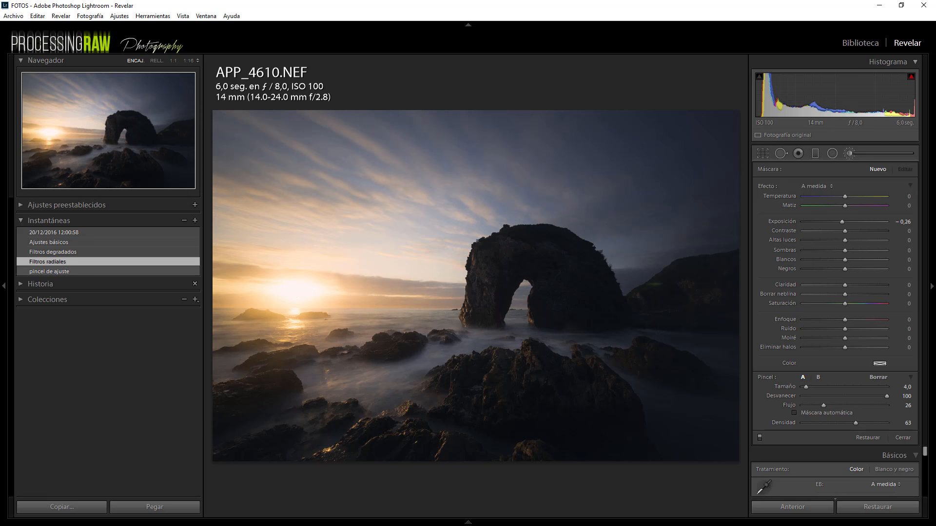
{"action": "left_click", "coordinate": [67, 271]}
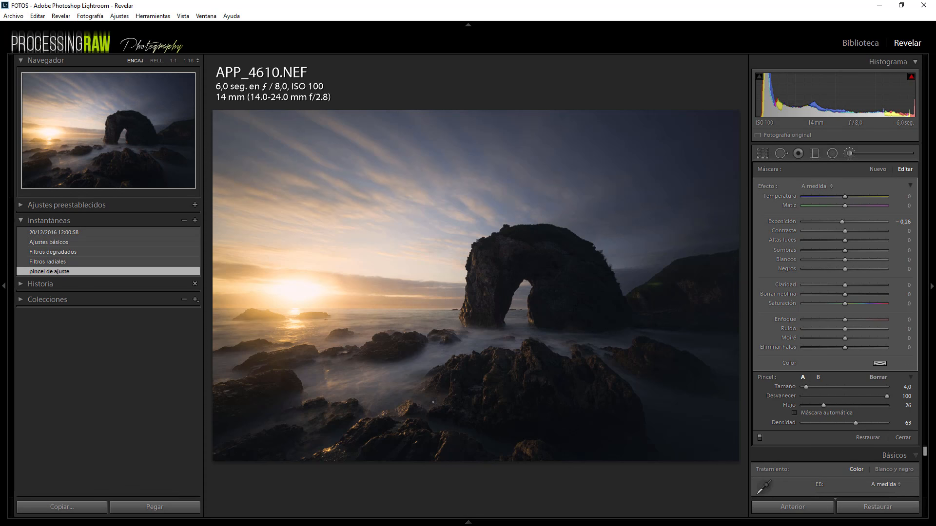
Step: Check the darkening mask overlay, close the adjustment brush and compare the before and after versions of the photo repeatedly
{"action": "key", "text": "o"}
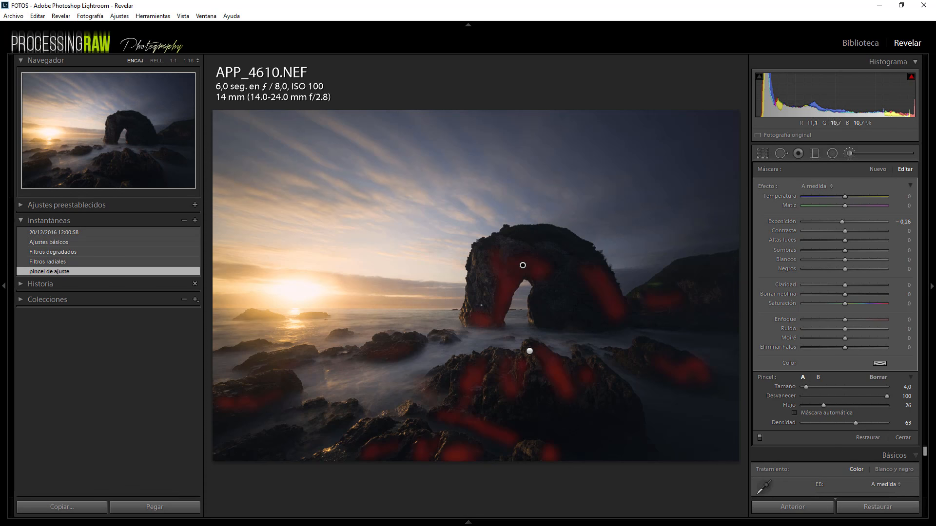
{"action": "key", "text": "k"}
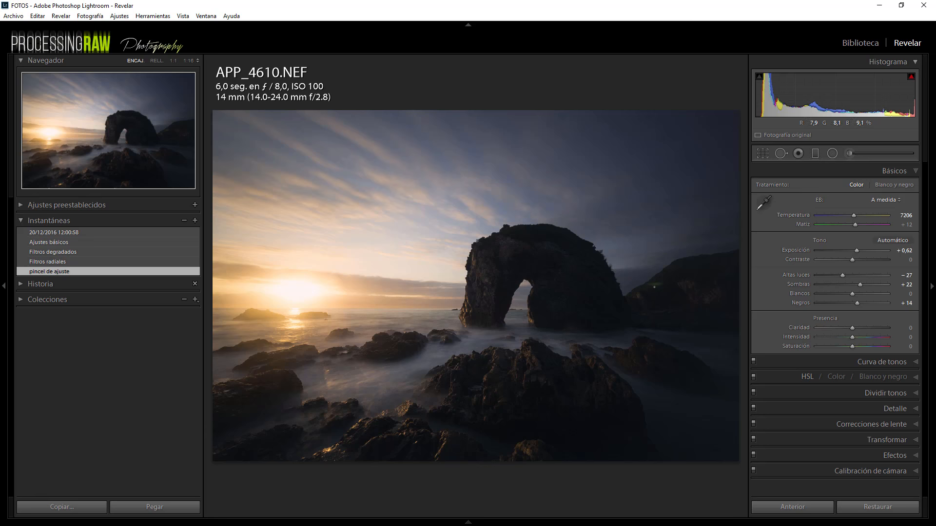
{"action": "key", "text": "backslash"}
{"action": "key", "text": "backslash"}
{"action": "key", "text": "backslash"}
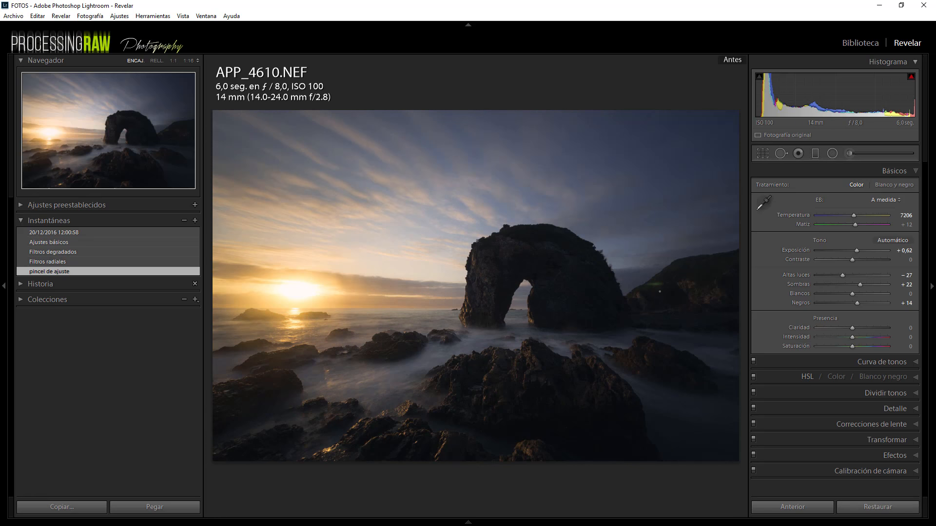
{"action": "key", "text": "backslash"}
{"action": "key", "text": "backslash"}
{"action": "key", "text": "backslash"}
{"action": "key", "text": "backslash"}
{"action": "key", "text": "backslash"}
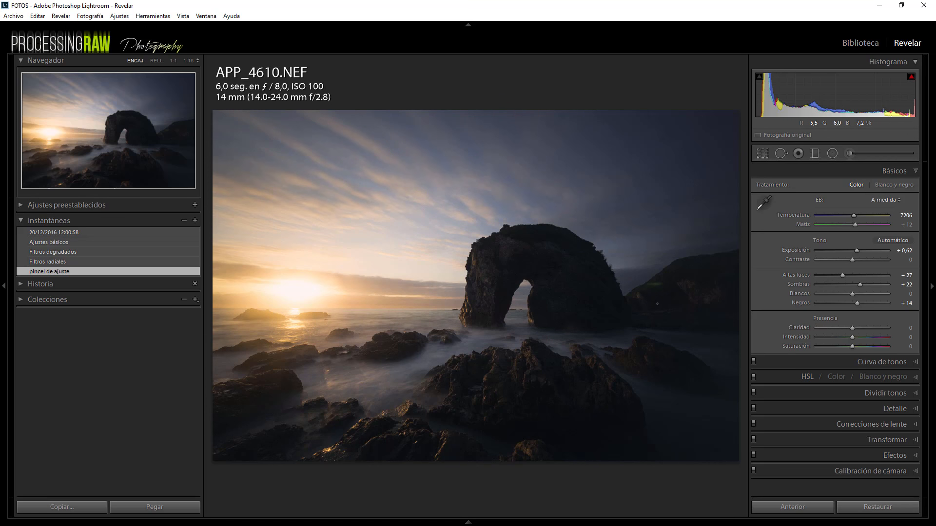
Step: Compare the photo with the tone curve off and on and with all settings reset, and undo the reset
{"action": "left_click", "coordinate": [753, 362]}
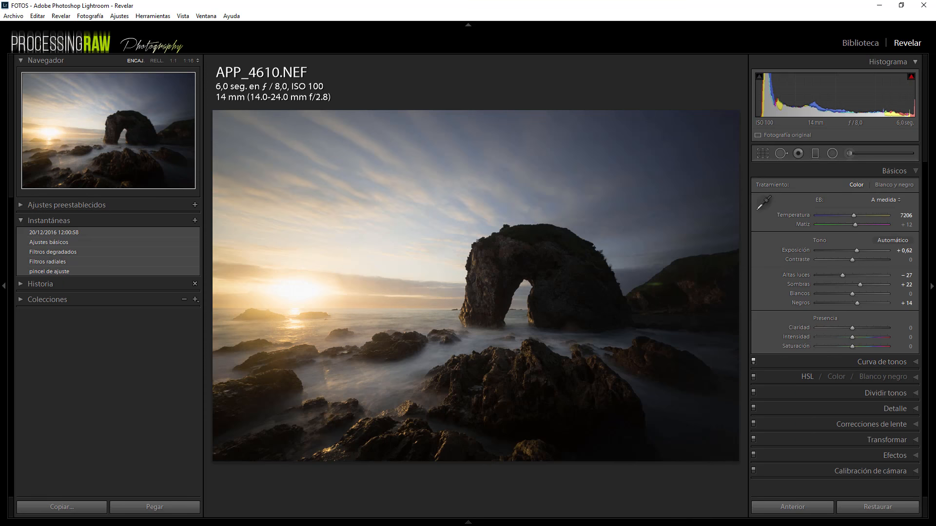
{"action": "left_click", "coordinate": [752, 362]}
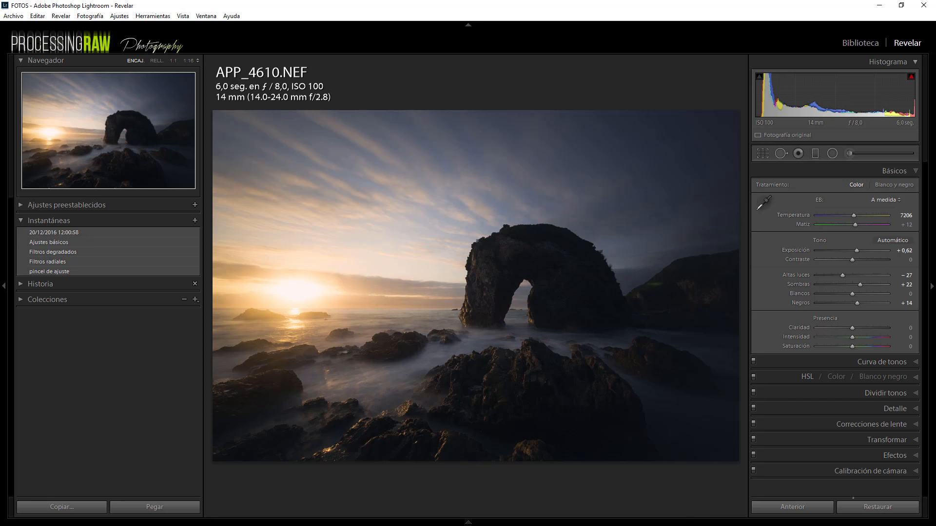
{"action": "left_click", "coordinate": [862, 502]}
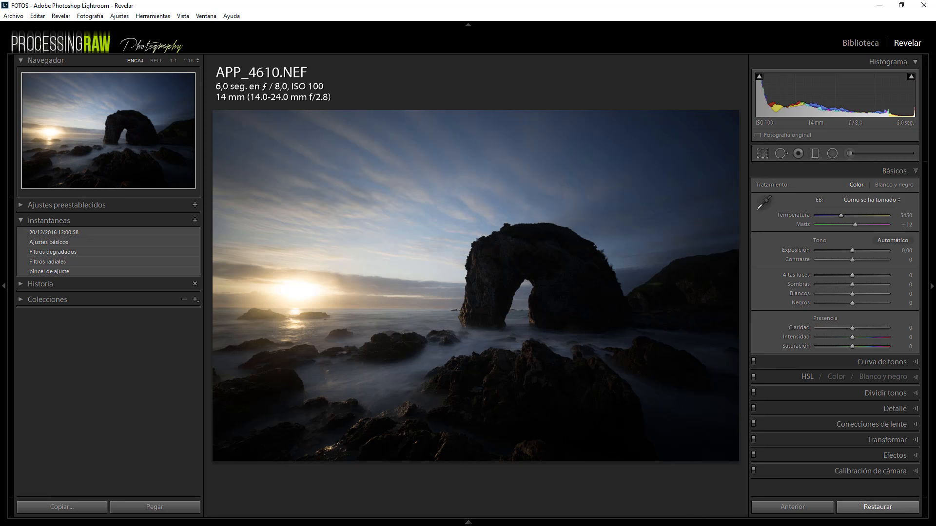
{"action": "key", "text": "ctrl+z"}
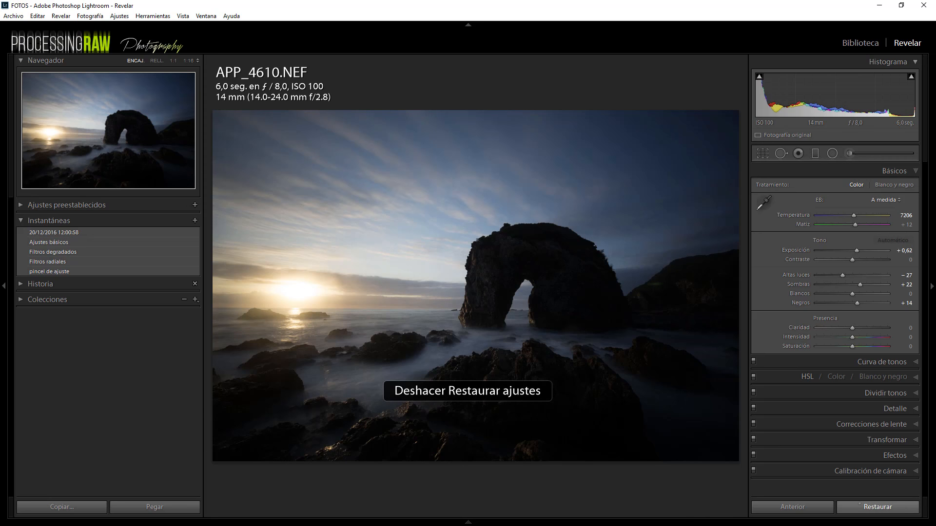